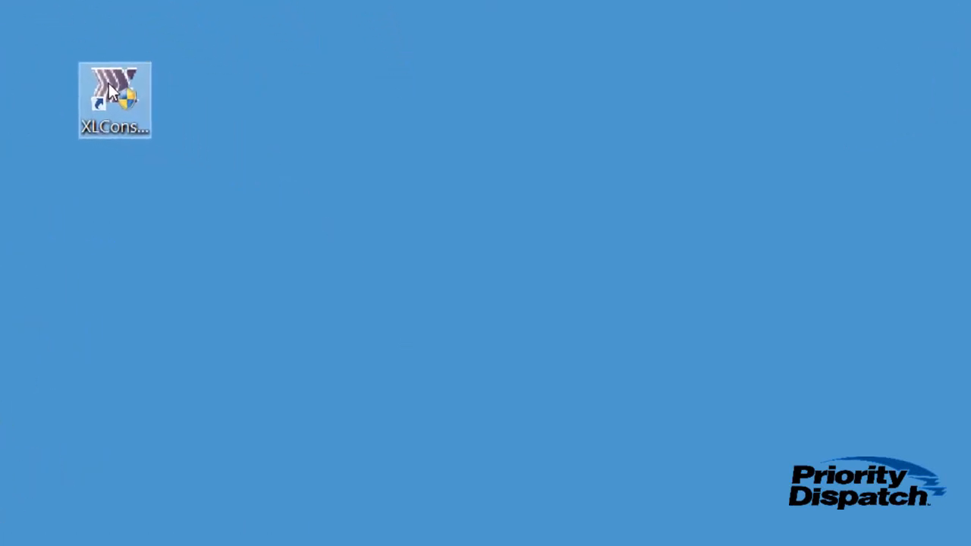
# Log in to XLConsole with the administrator credentials and view the About version and dongle details
pyautogui.doubleClick(109, 90)
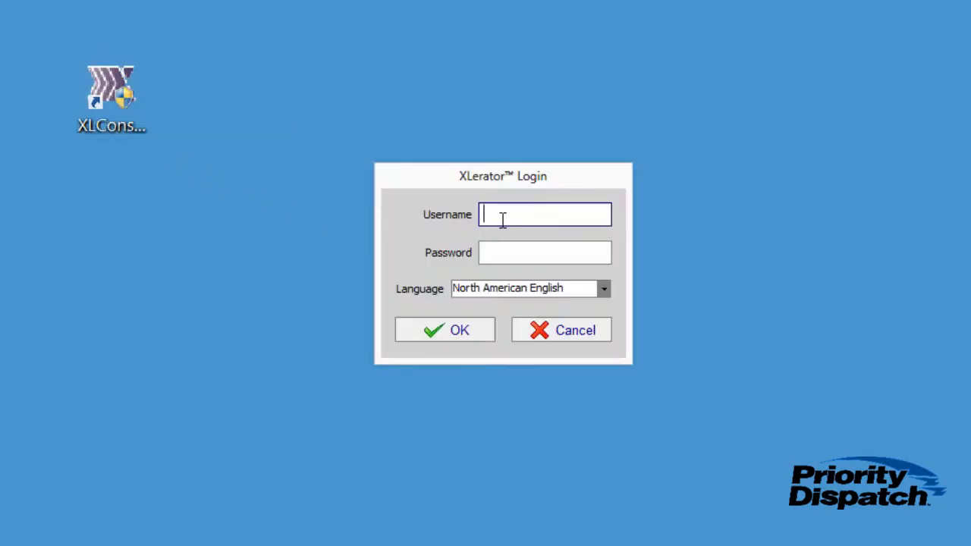
pyautogui.press('Tab')
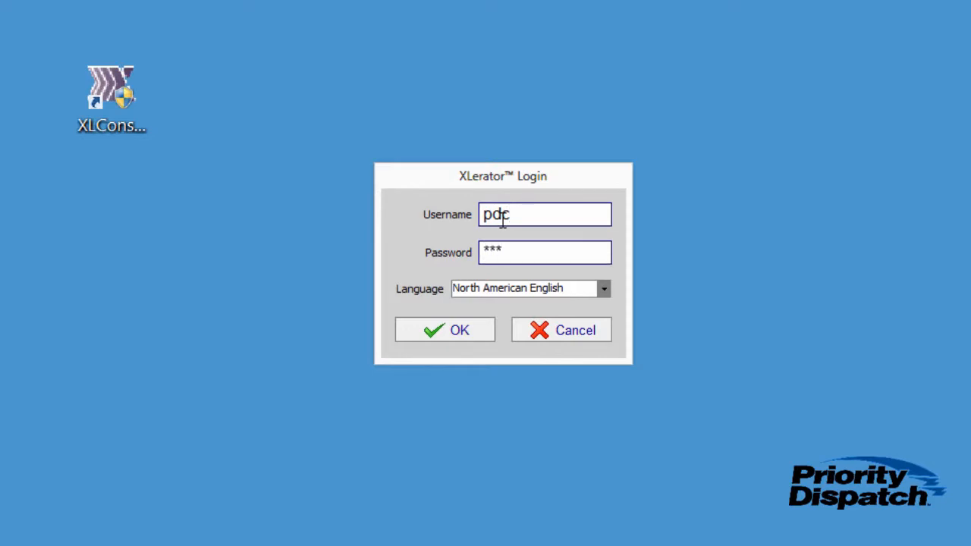
pyautogui.press('Return')
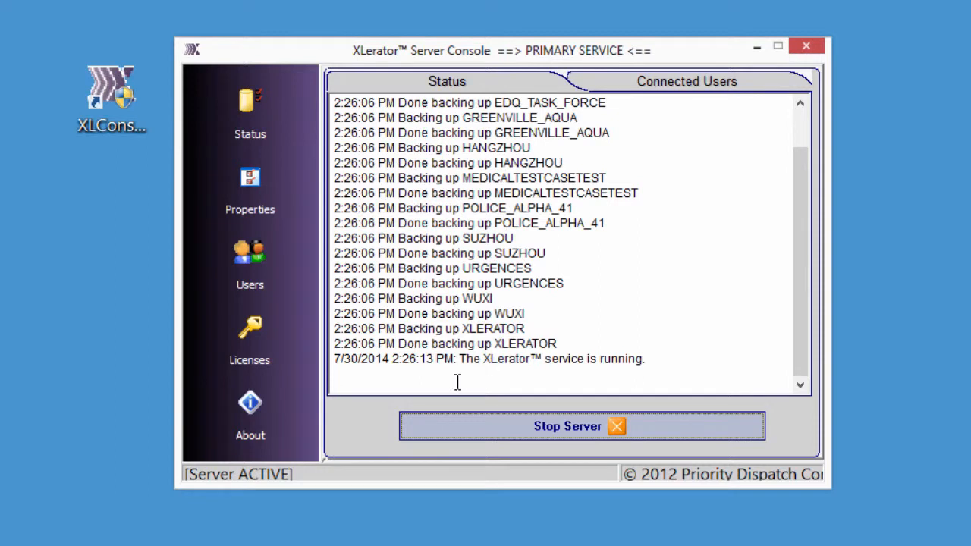
pyautogui.click(254, 411)
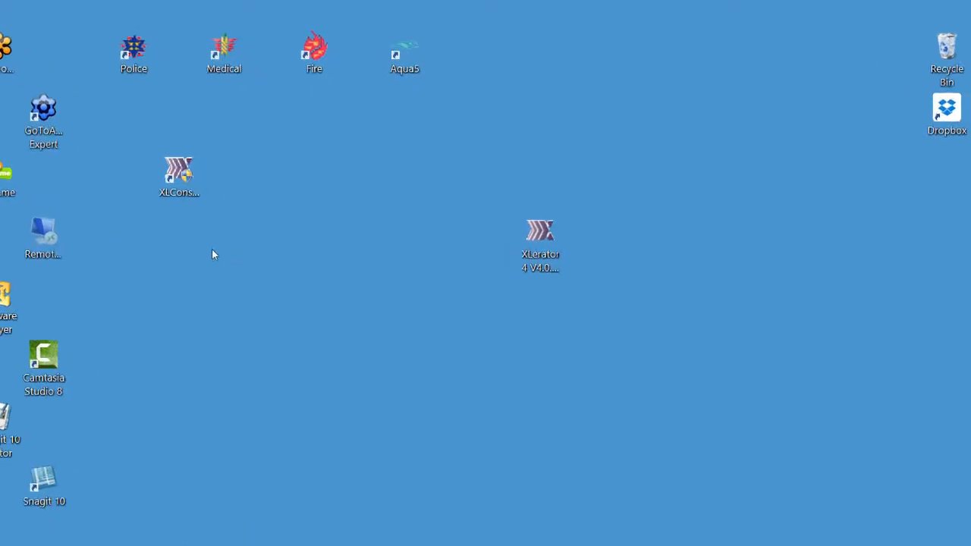
# Rename the XLConsole desktop shortcut to XL3Console, granting administrator permission
pyautogui.rightClick(120, 175)
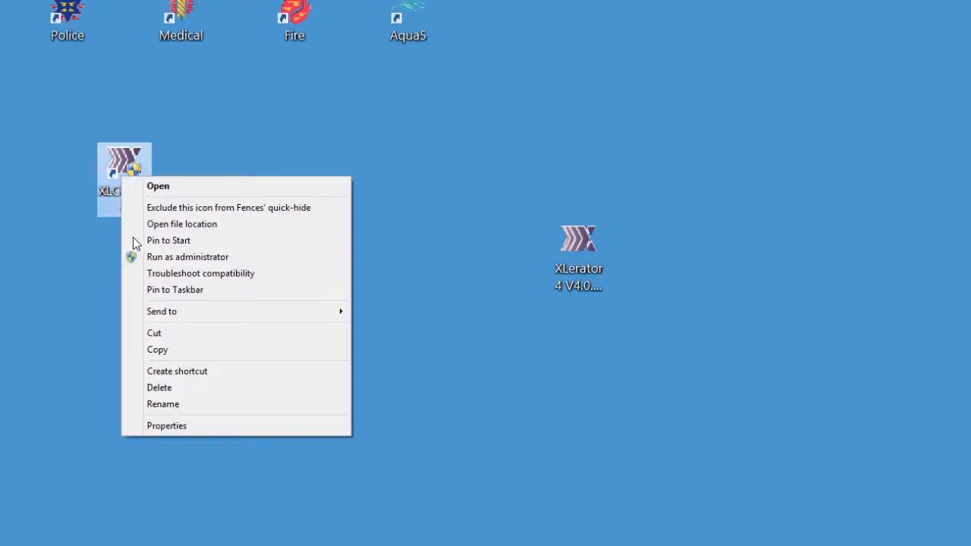
pyautogui.click(162, 405)
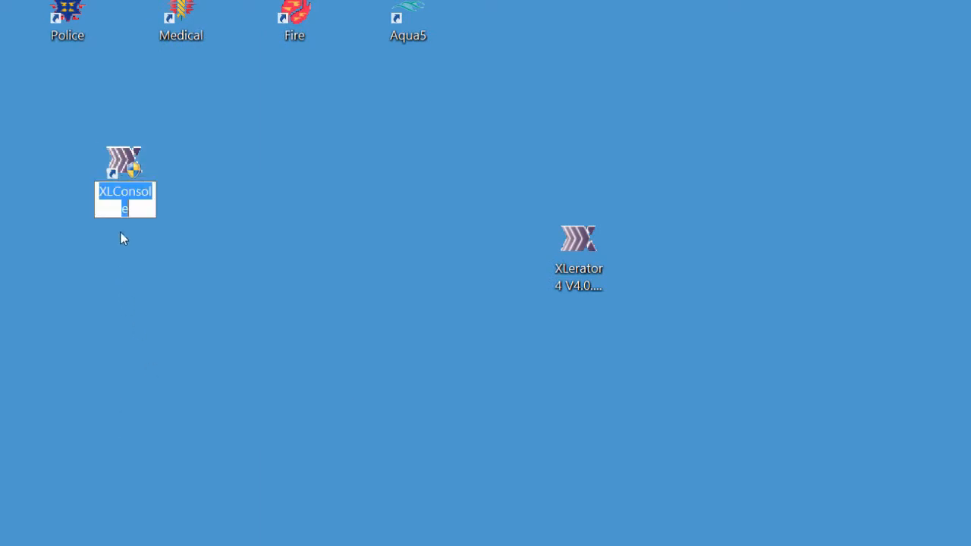
pyautogui.click(110, 191)
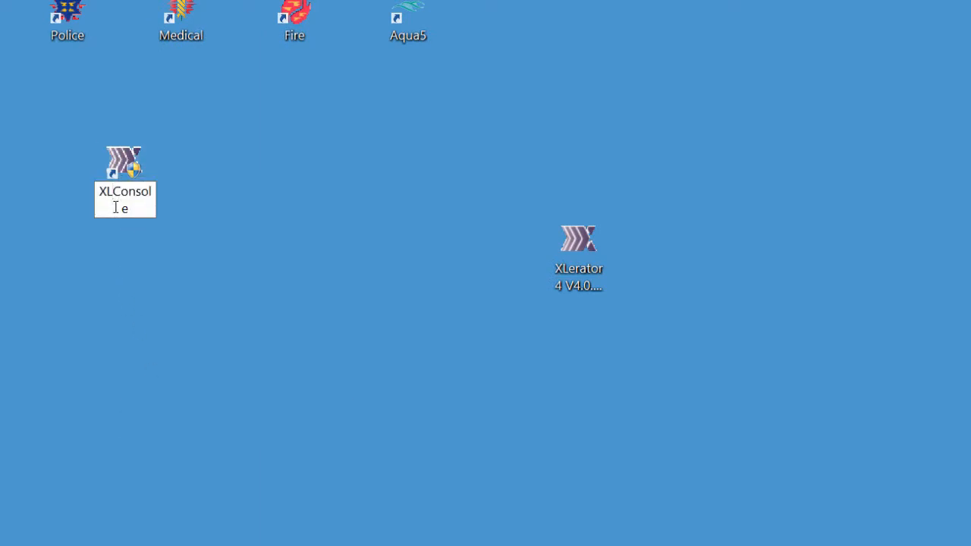
pyautogui.write('3')
pyautogui.click(159, 287)
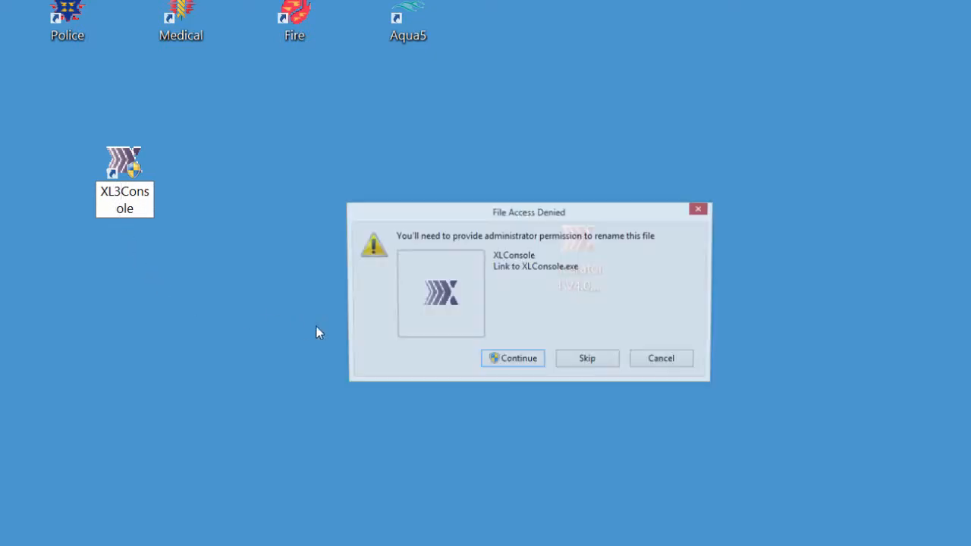
pyautogui.click(508, 364)
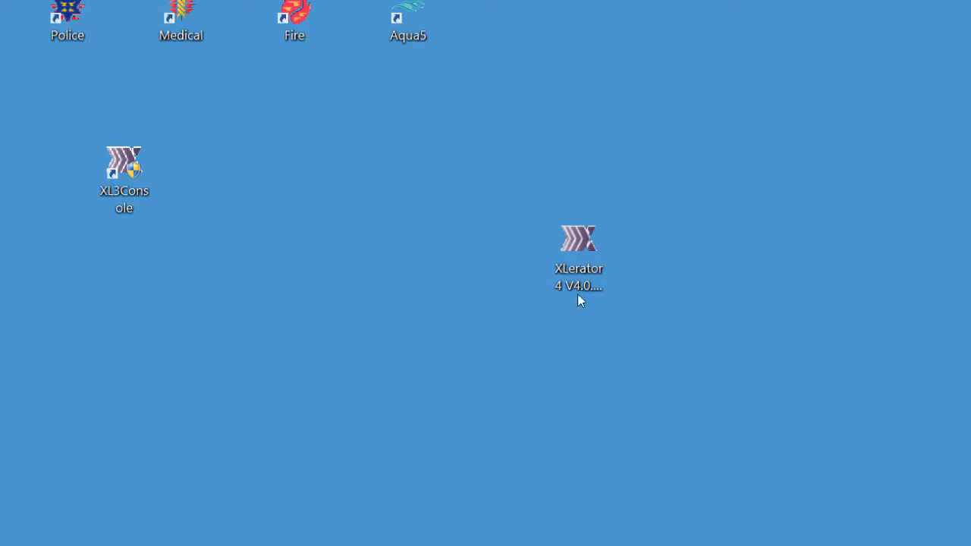
# Run the XLerator 4 installer, accept the licence, and install with default folder and Start Menu settings
pyautogui.moveTo(574, 251)
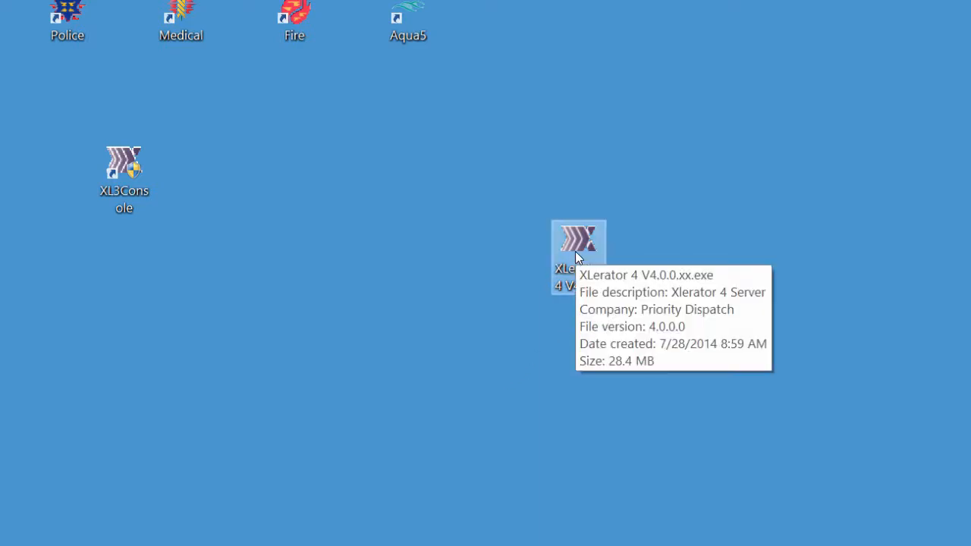
pyautogui.doubleClick(575, 251)
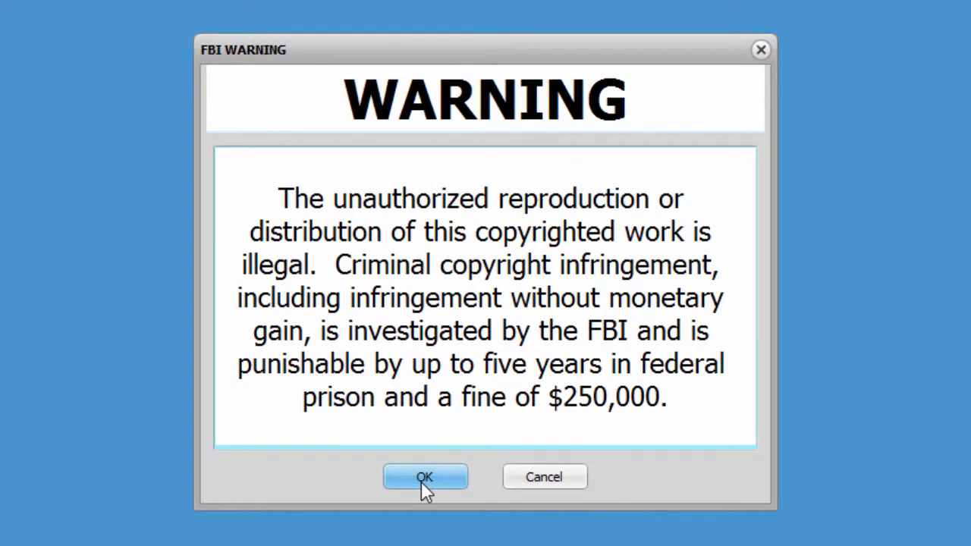
pyautogui.click(422, 481)
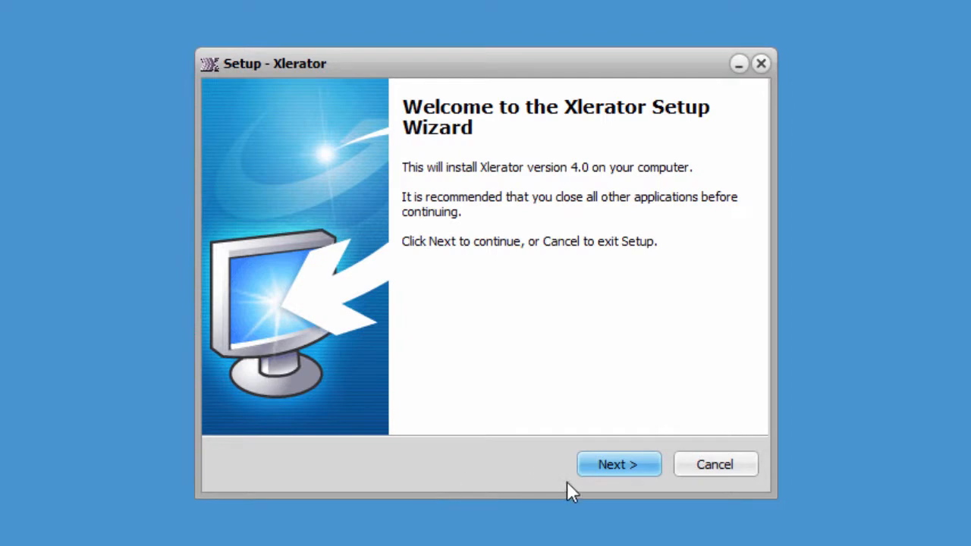
pyautogui.click(643, 467)
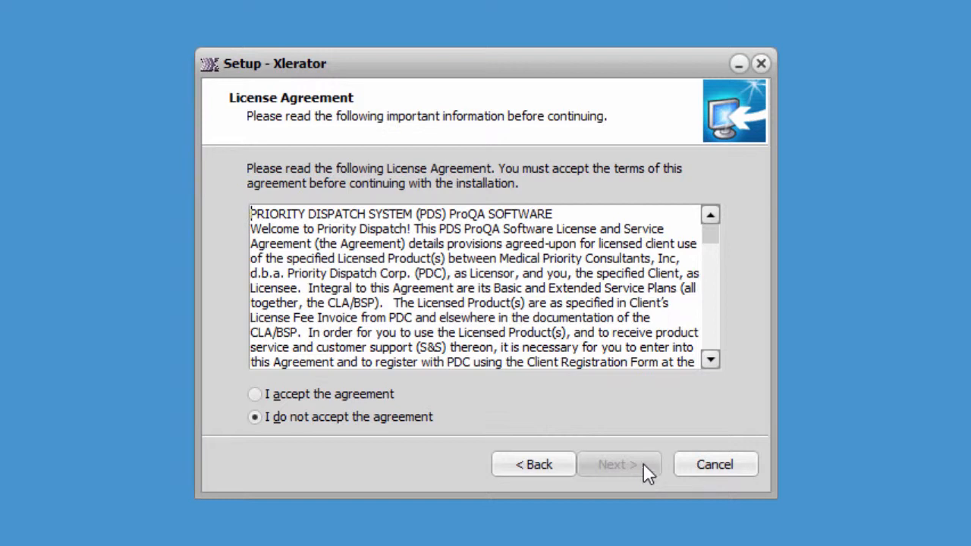
pyautogui.click(254, 394)
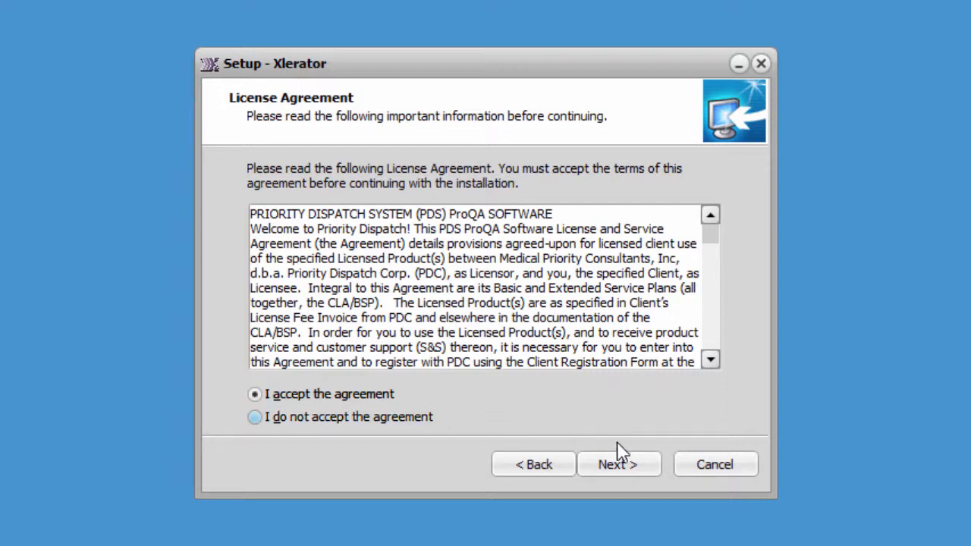
pyautogui.click(615, 465)
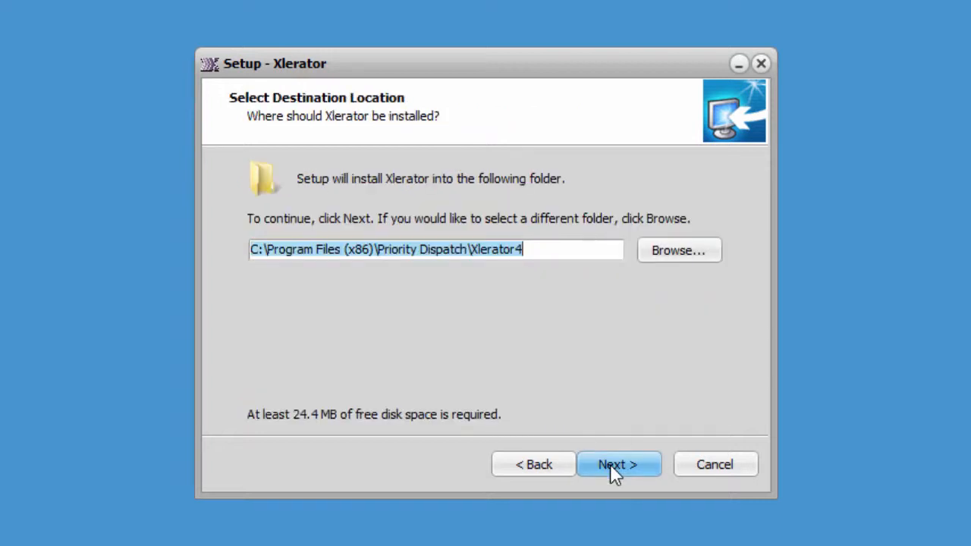
pyautogui.click(614, 466)
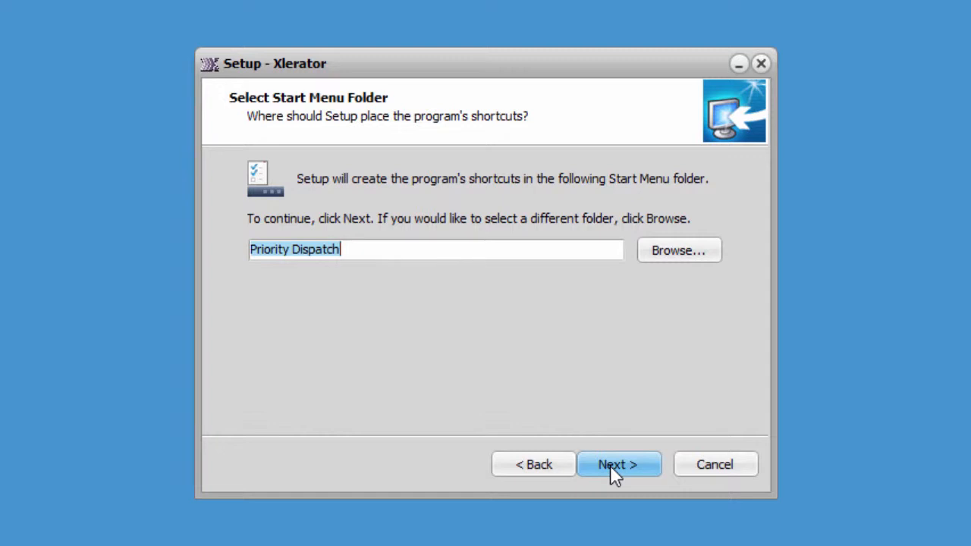
pyautogui.click(611, 465)
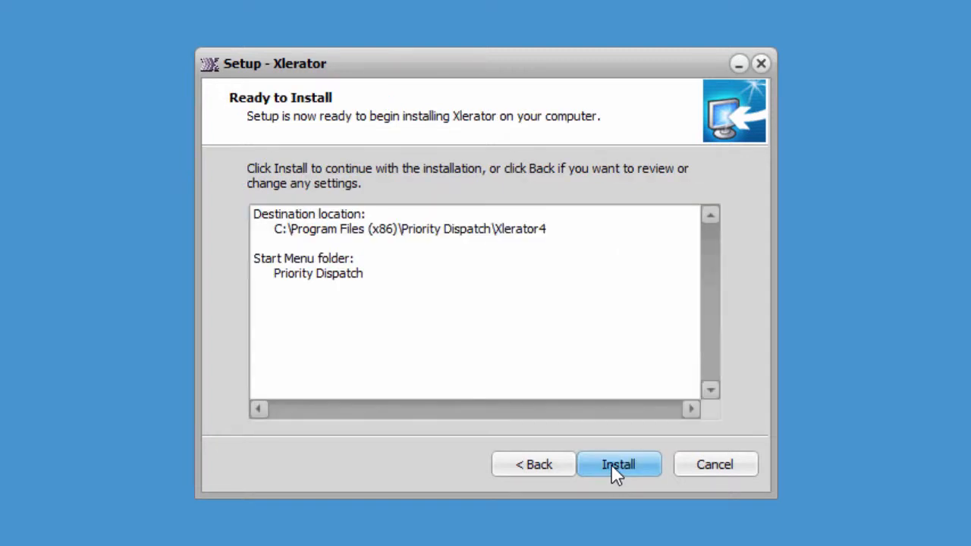
pyautogui.click(612, 464)
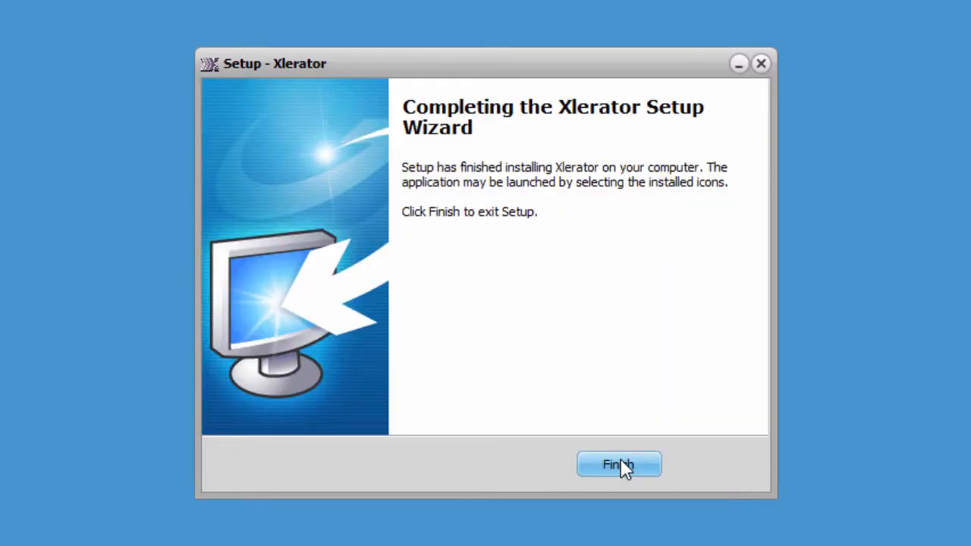
pyautogui.click(621, 459)
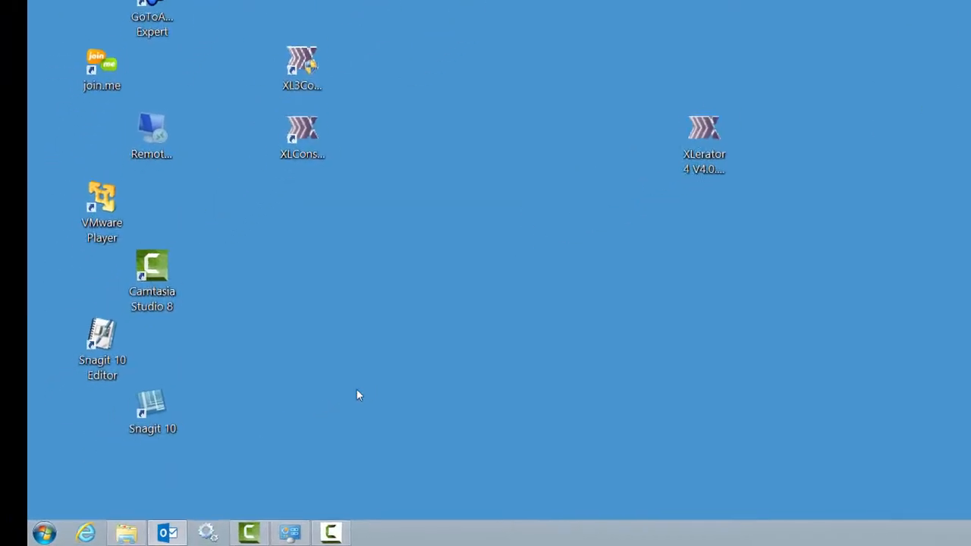
# Open Services from Control Panel's Administrative Tools
pyautogui.click(59, 535)
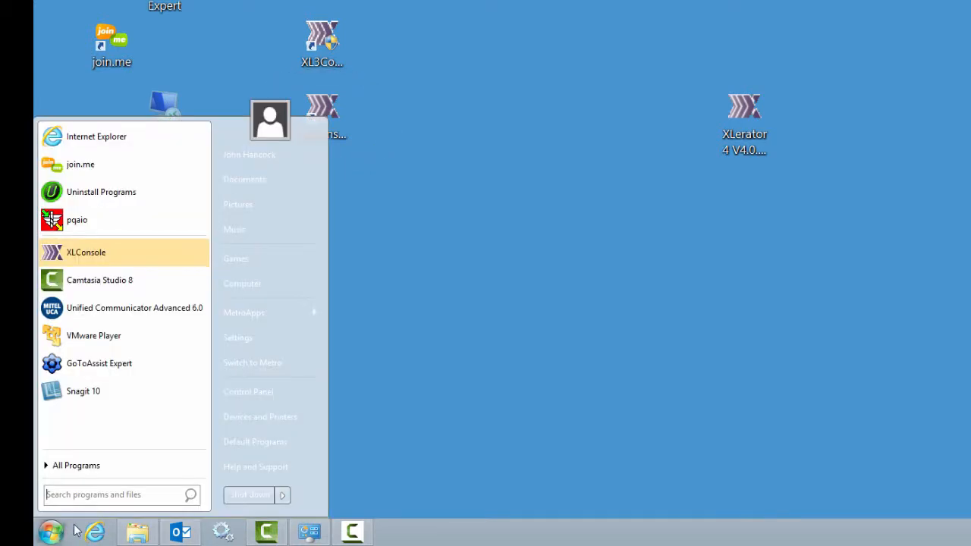
pyautogui.click(240, 396)
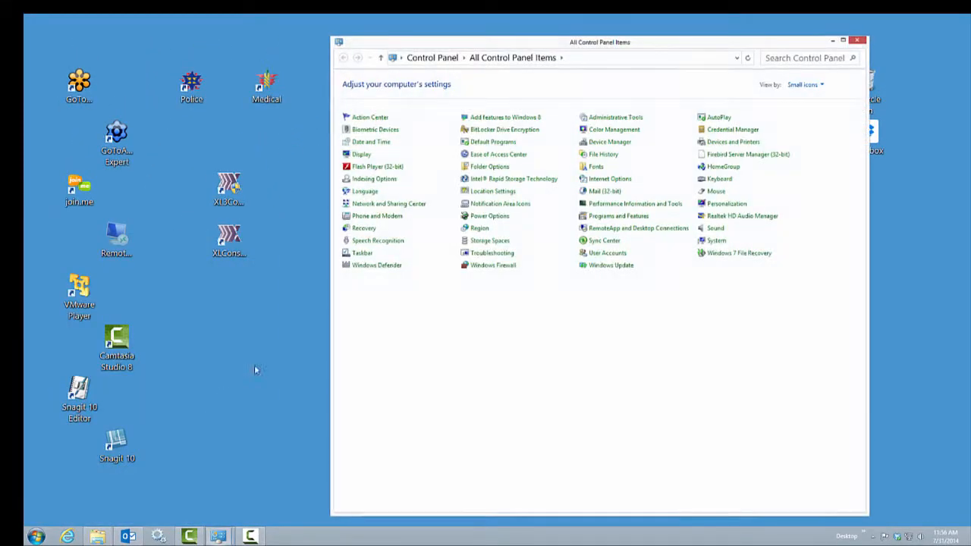
pyautogui.click(607, 120)
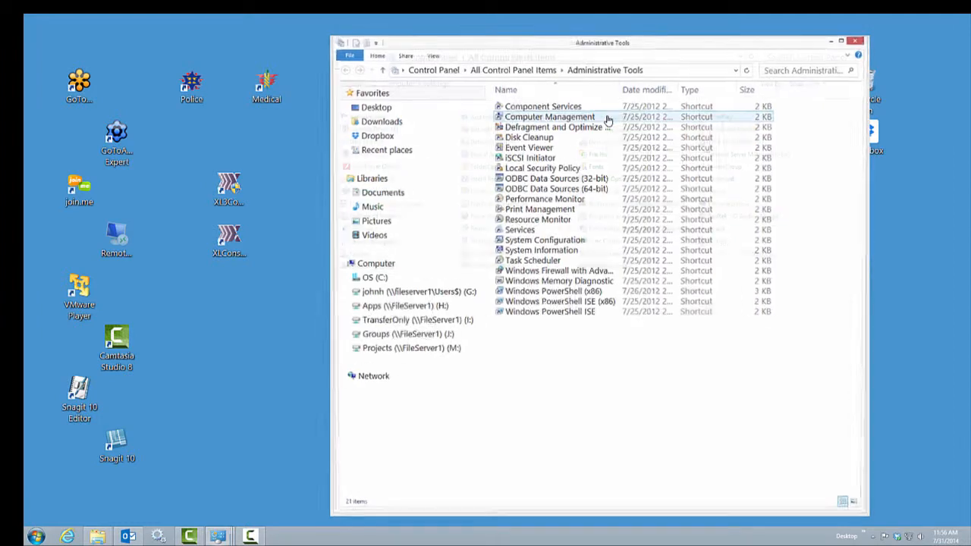
pyautogui.doubleClick(529, 232)
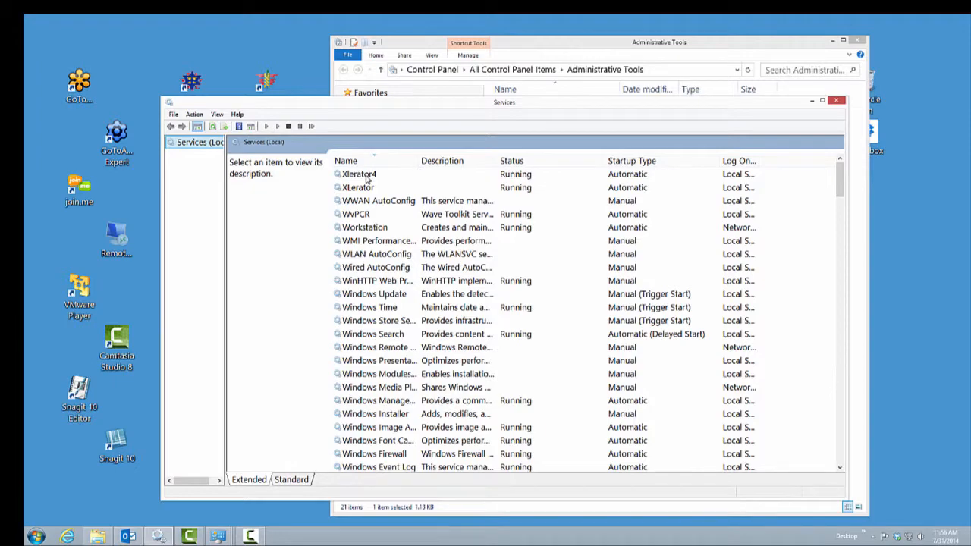
# Open the Xlerator4 service properties and go to its Recovery settings
pyautogui.click(367, 176)
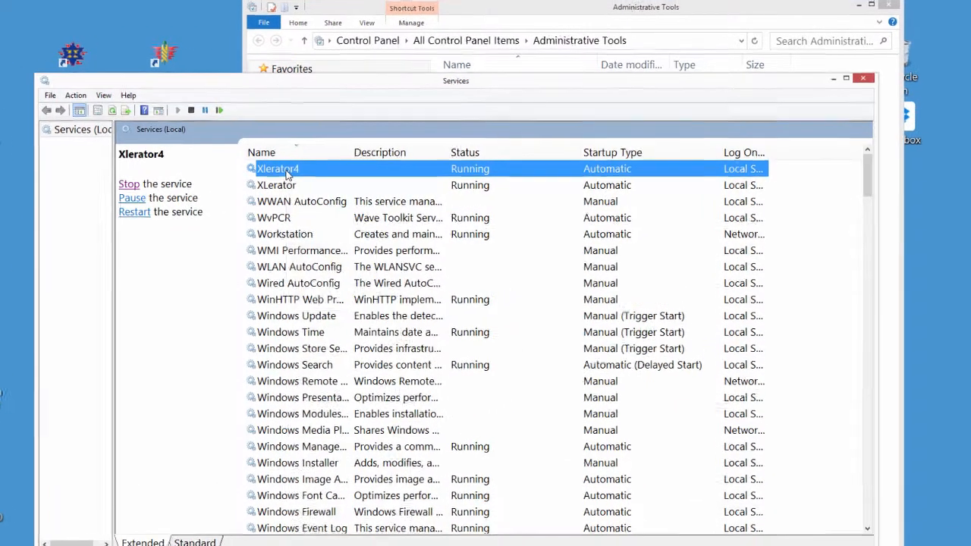
pyautogui.rightClick(366, 177)
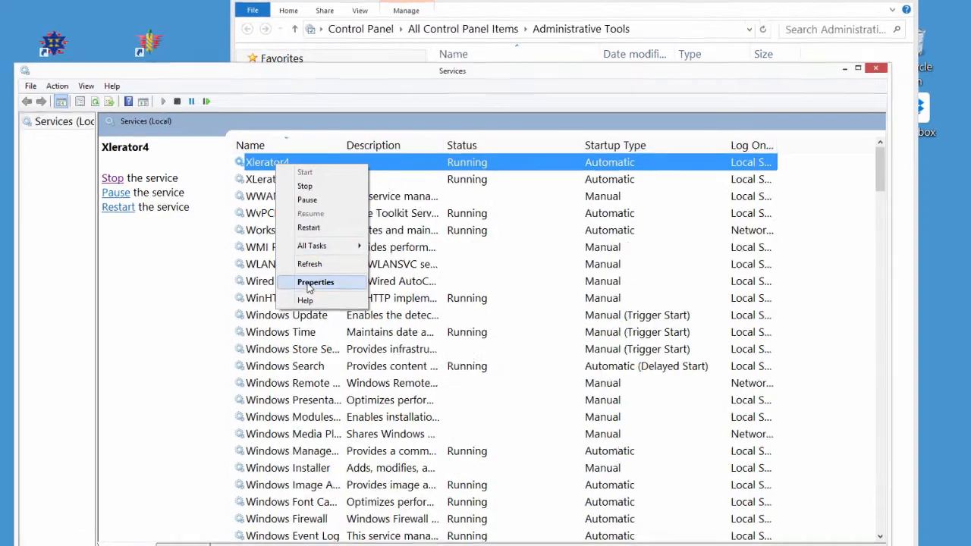
pyautogui.click(315, 285)
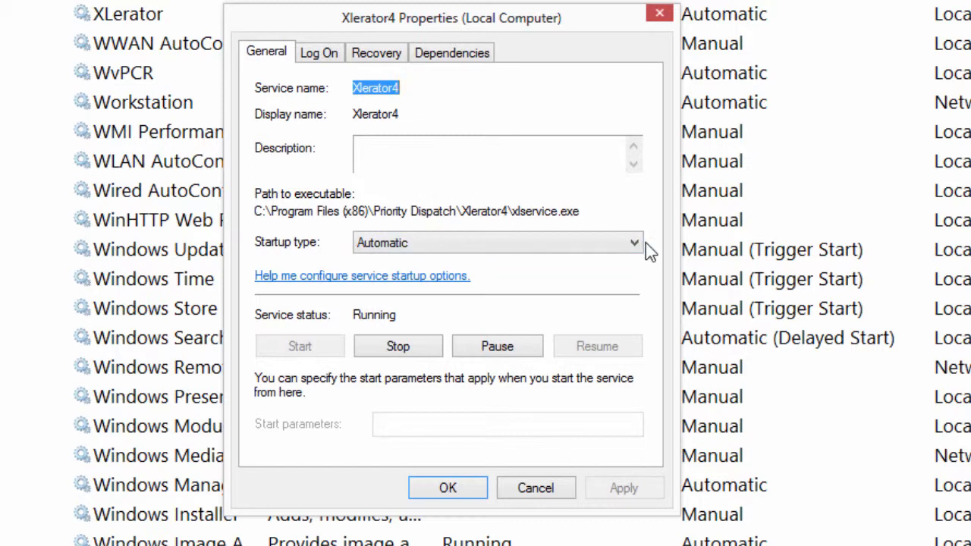
pyautogui.click(462, 54)
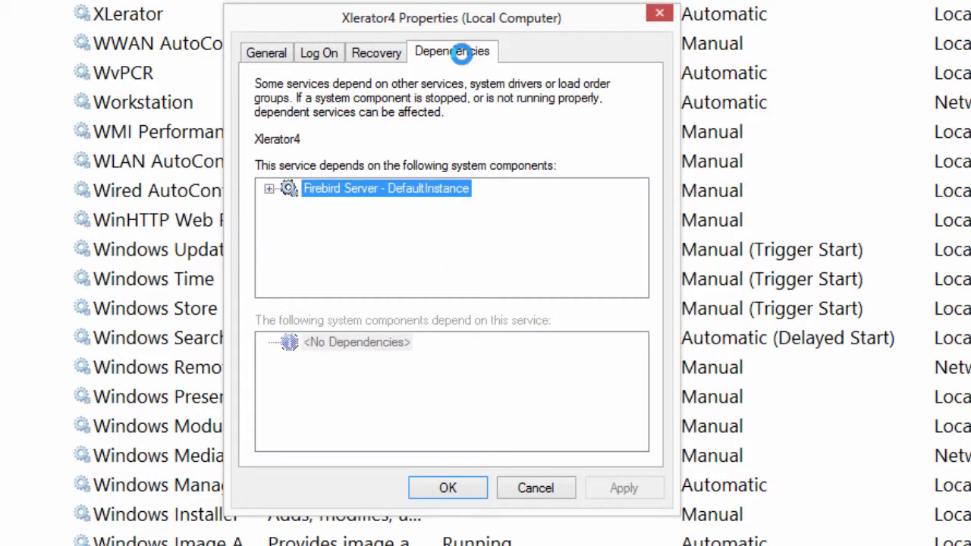
pyautogui.click(375, 52)
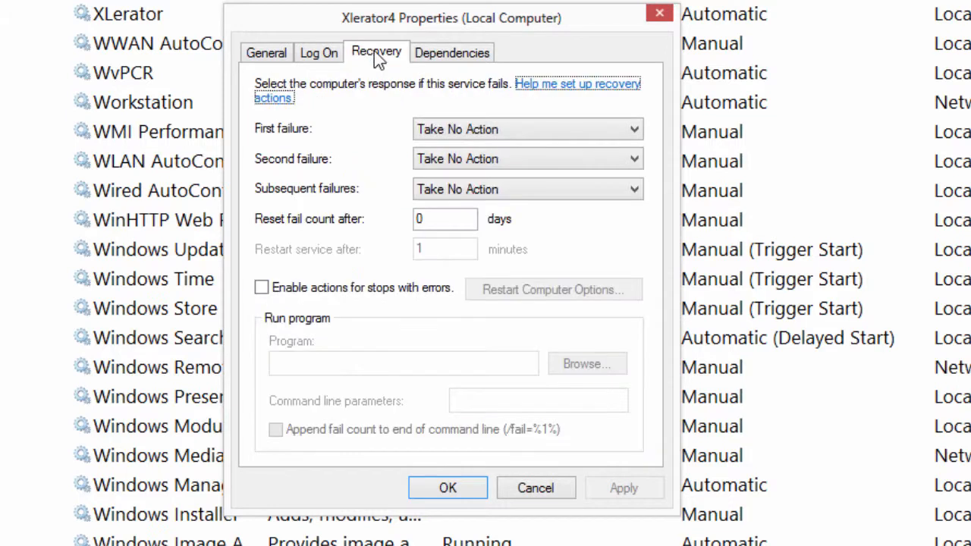
# Set first, second and subsequent failures to Restart the Service and apply
pyautogui.click(637, 133)
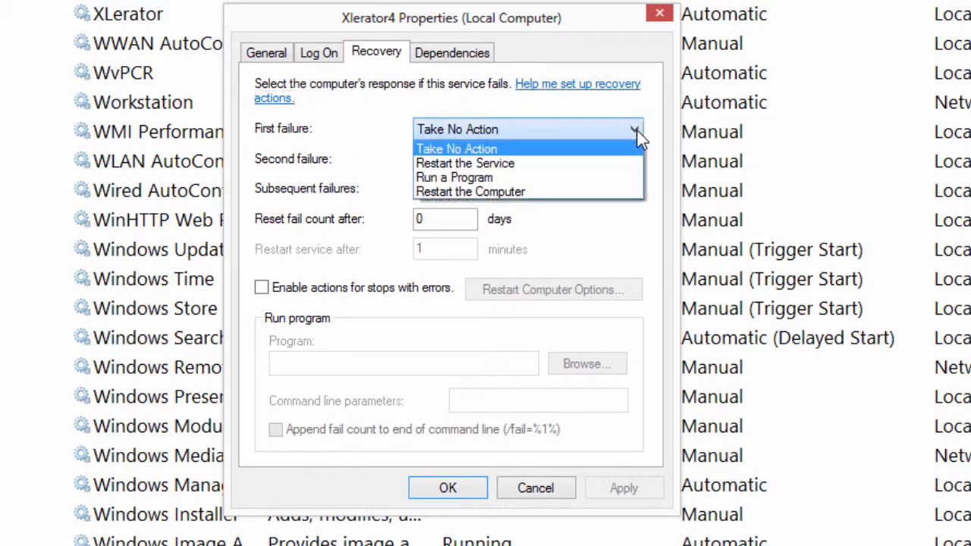
pyautogui.click(522, 171)
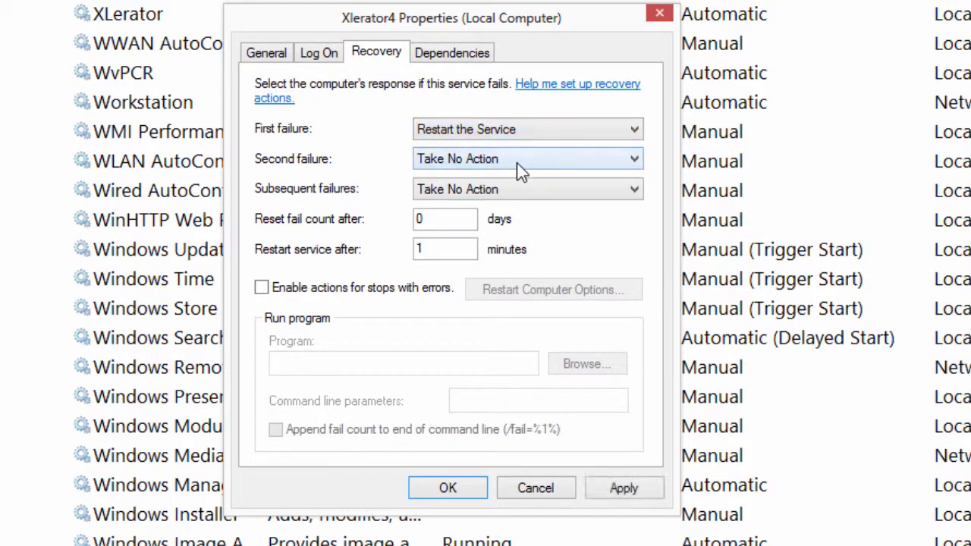
pyautogui.click(635, 162)
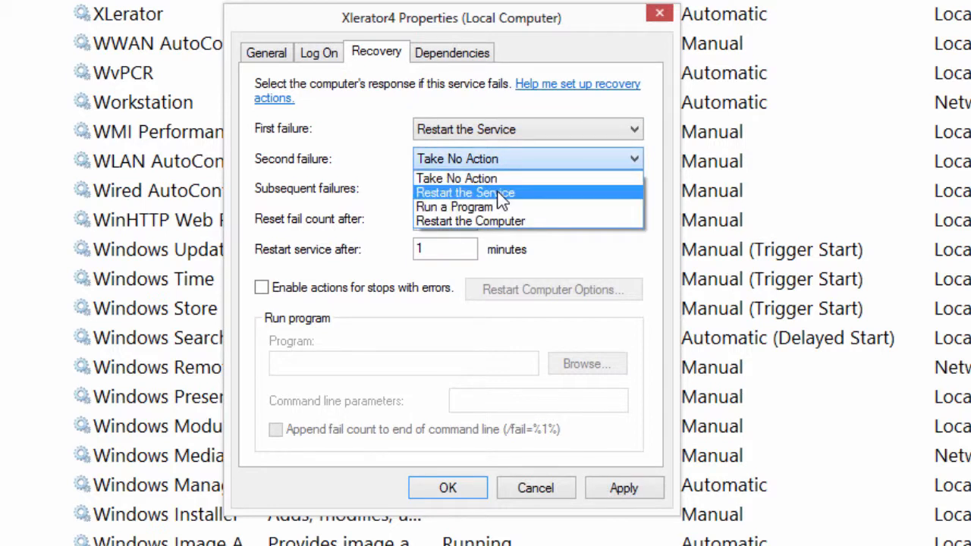
pyautogui.click(499, 193)
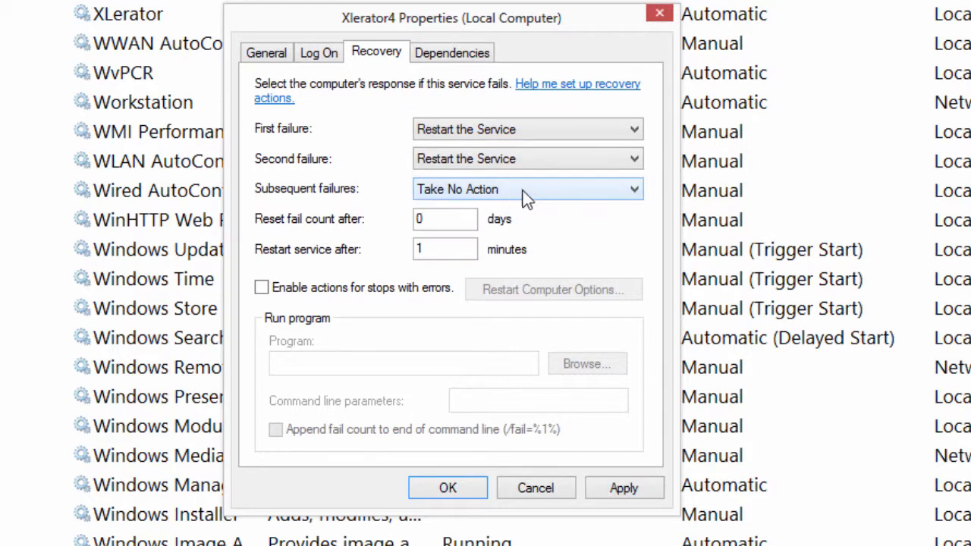
pyautogui.click(610, 192)
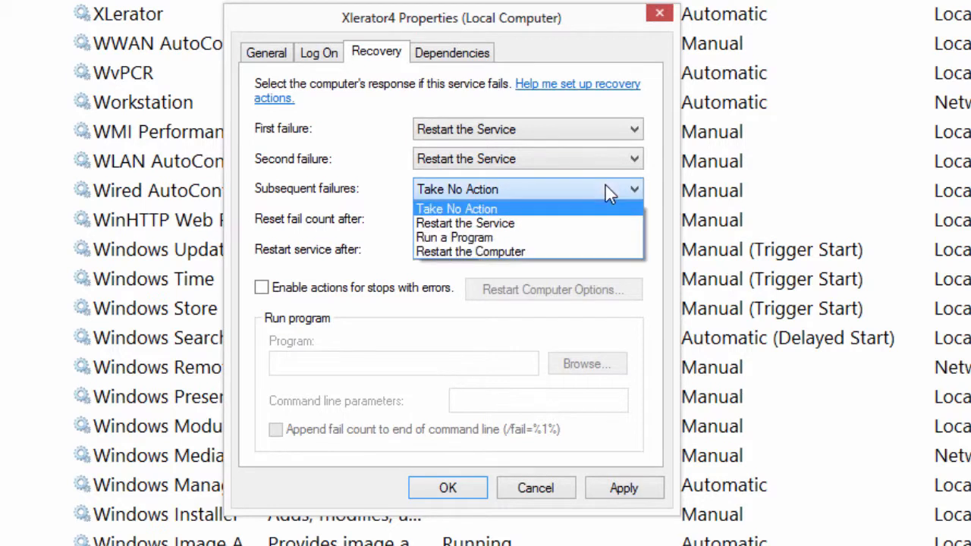
pyautogui.click(506, 226)
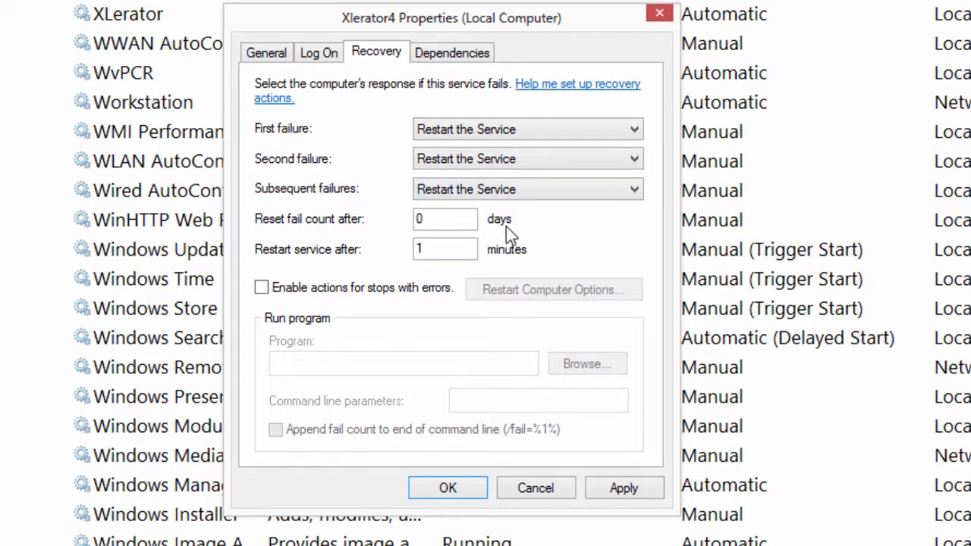
pyautogui.click(611, 488)
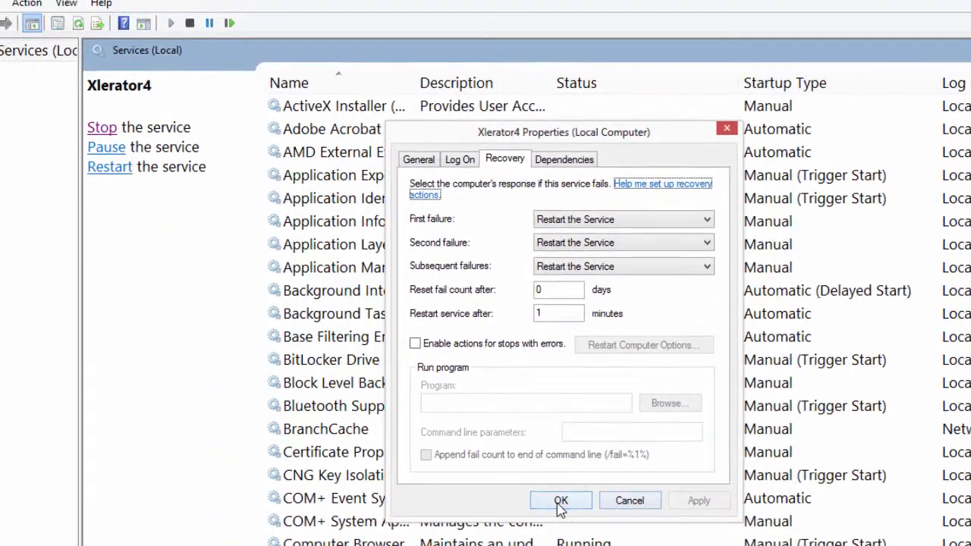
pyautogui.click(447, 489)
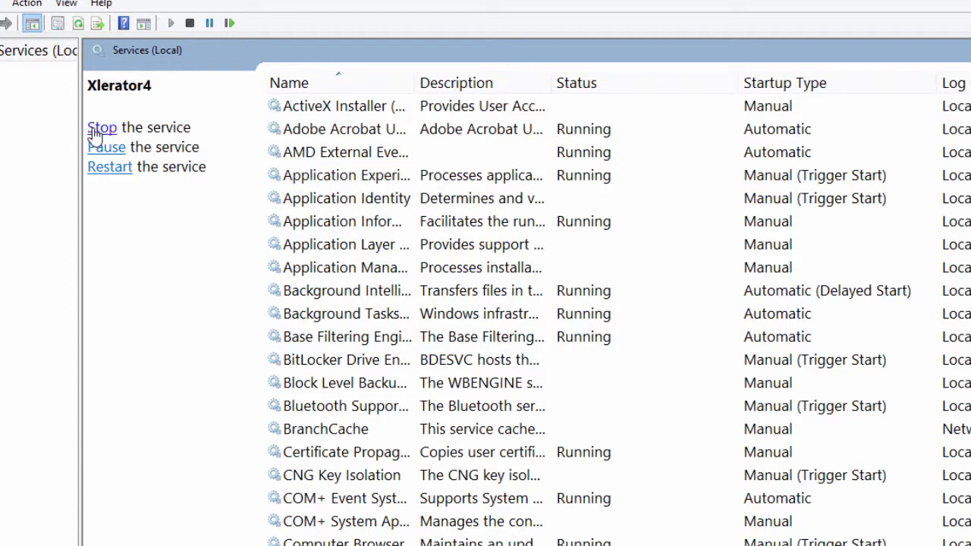
# Sort services by name, stop Xlerator4, dismiss the error, and confirm its properties show Stopped
pyautogui.click(317, 85)
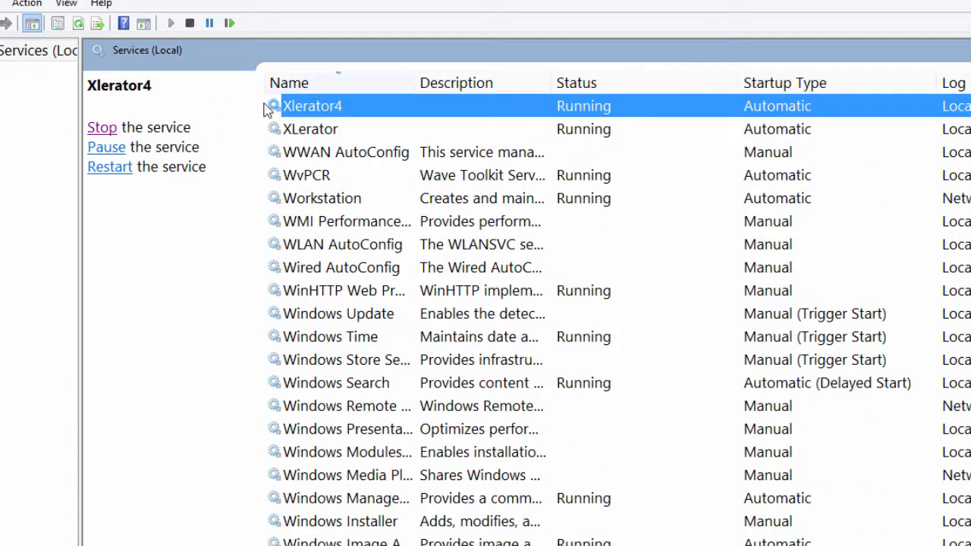
pyautogui.click(102, 129)
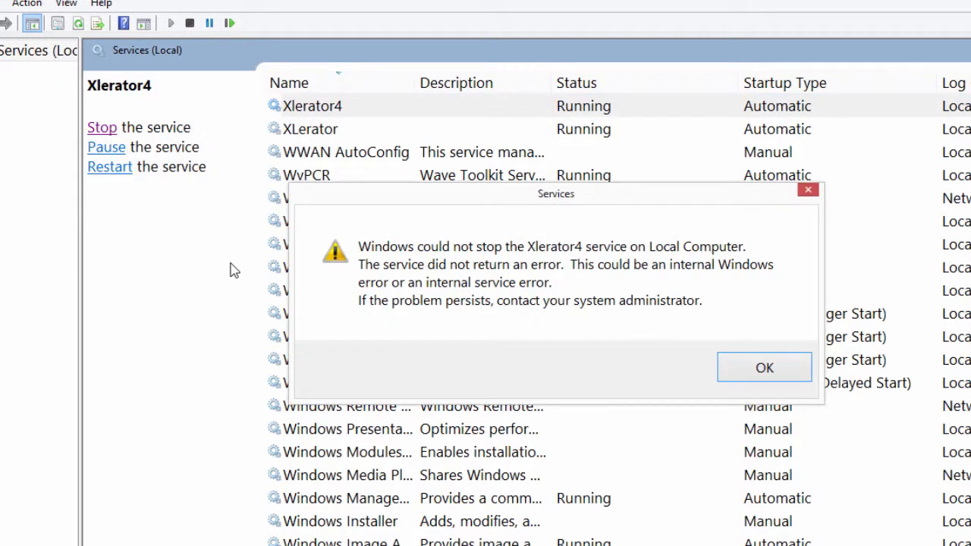
pyautogui.click(762, 370)
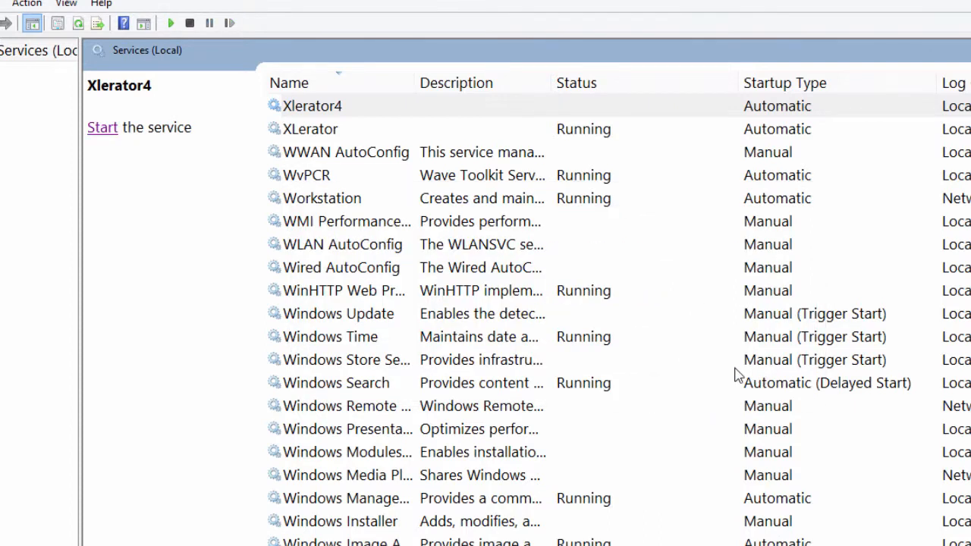
pyautogui.rightClick(313, 112)
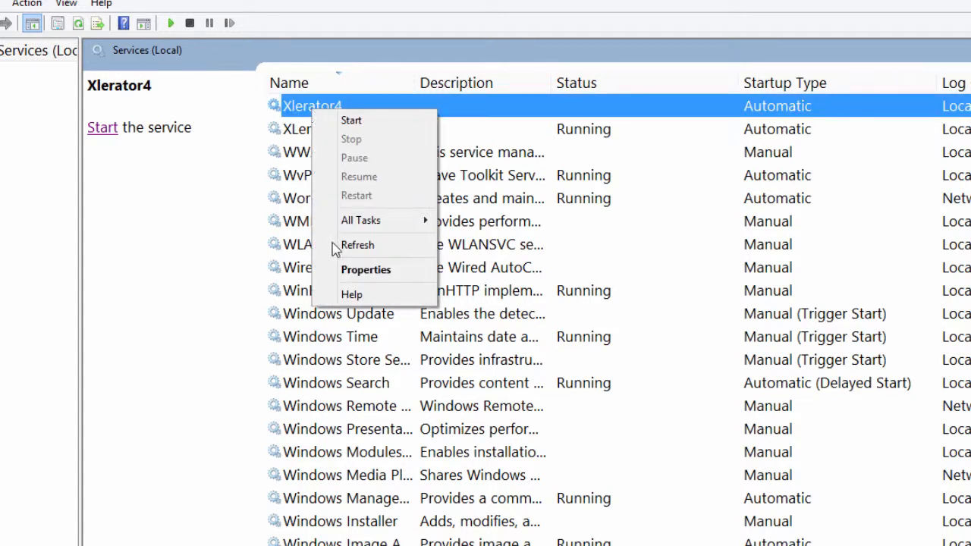
pyautogui.click(356, 271)
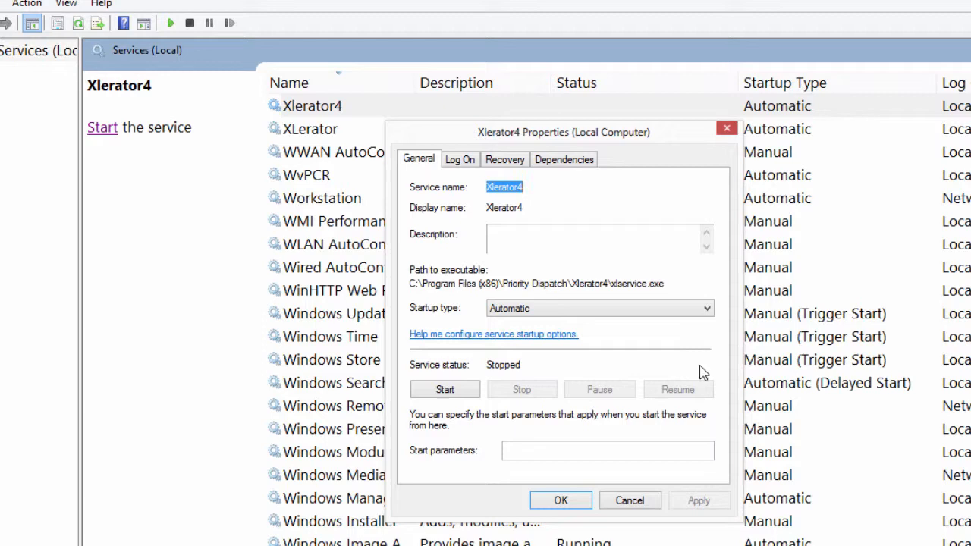
pyautogui.click(726, 129)
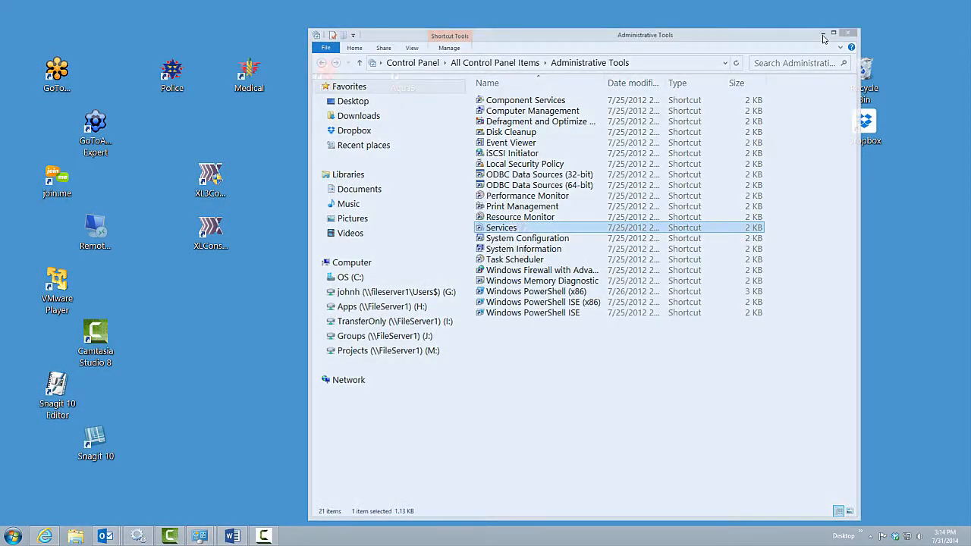
# With hidden items shown, browse to C:\ProgramData\Priority Dispatch\XL4 in Explorer
pyautogui.click(822, 35)
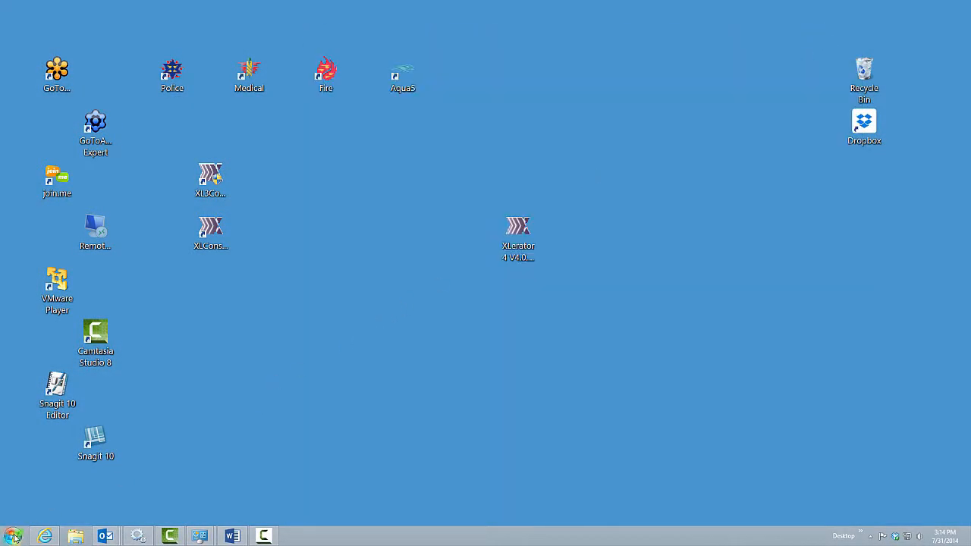
pyautogui.click(14, 536)
pyautogui.click(171, 355)
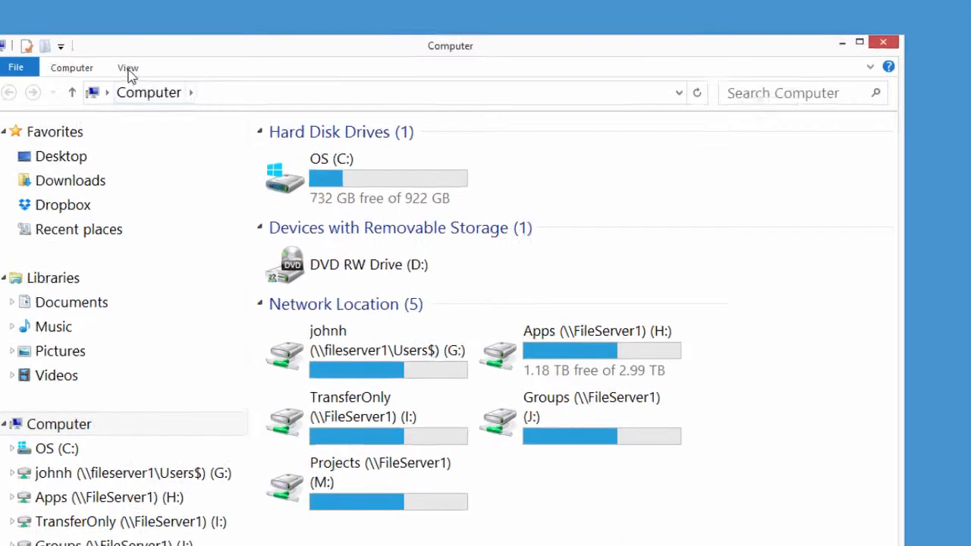
pyautogui.click(158, 49)
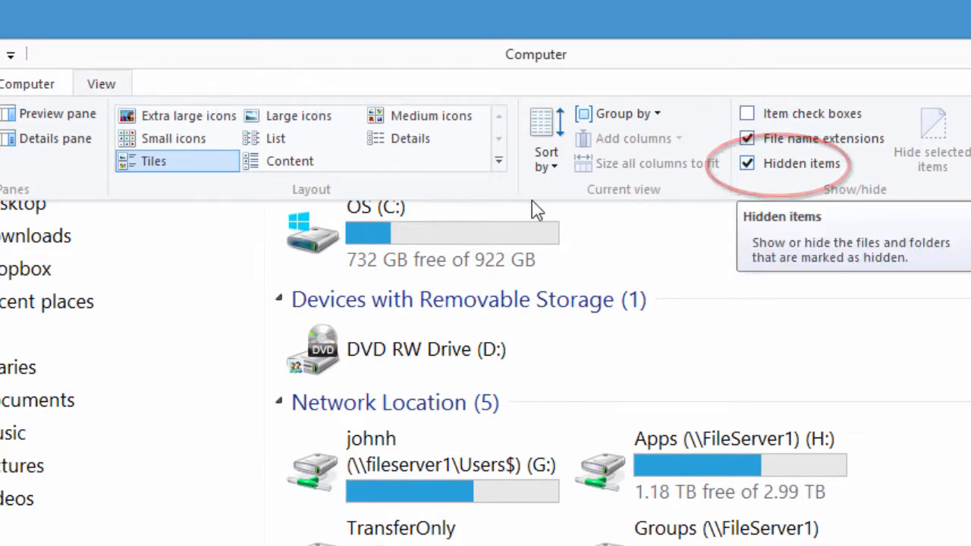
pyautogui.click(369, 212)
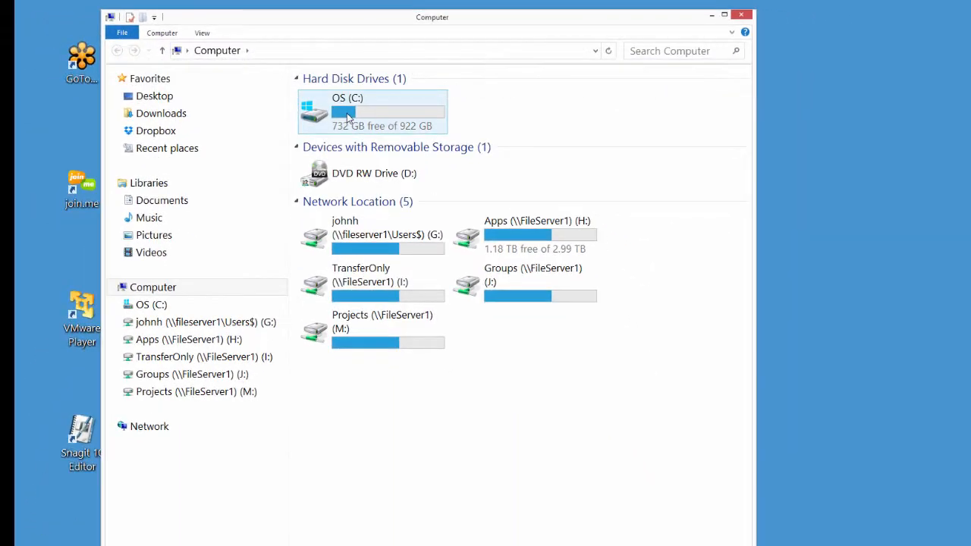
pyautogui.doubleClick(348, 115)
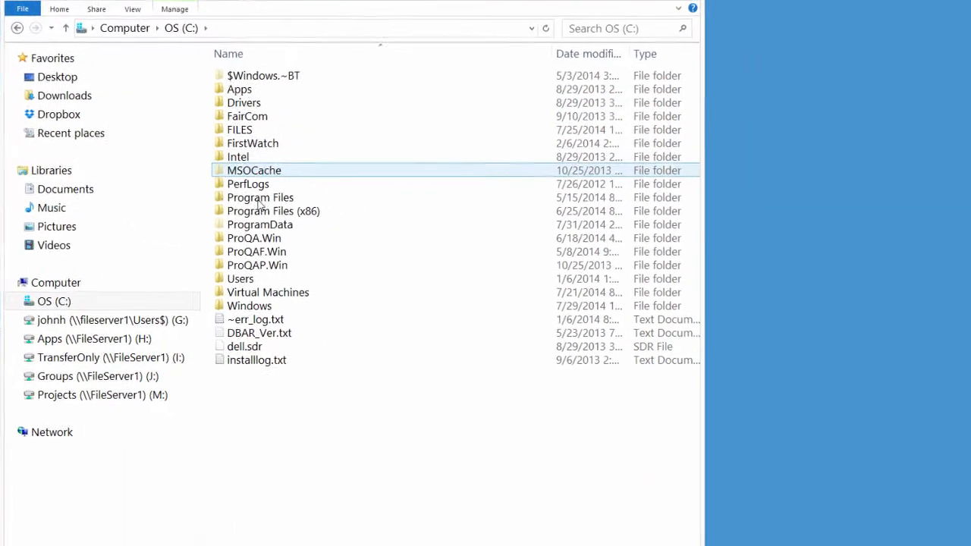
pyautogui.doubleClick(254, 225)
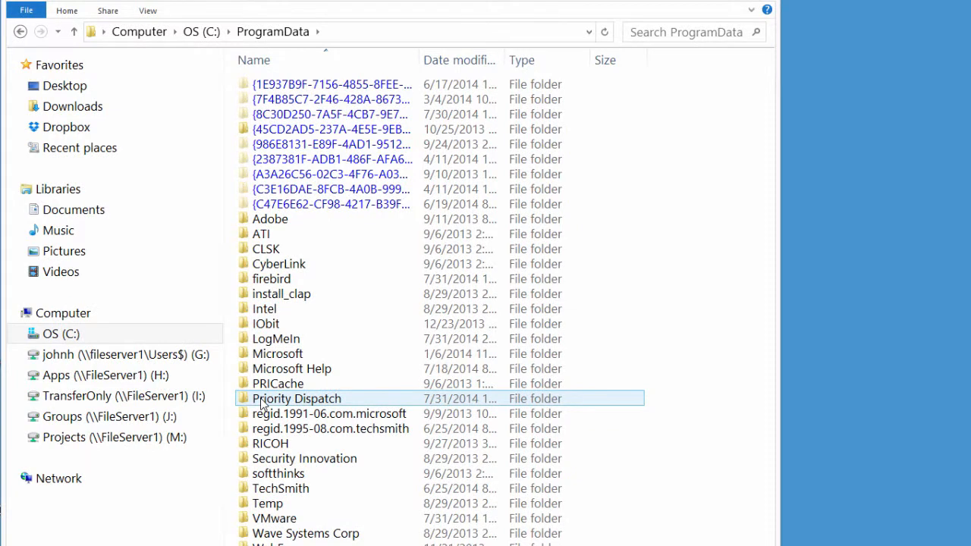
pyautogui.doubleClick(261, 401)
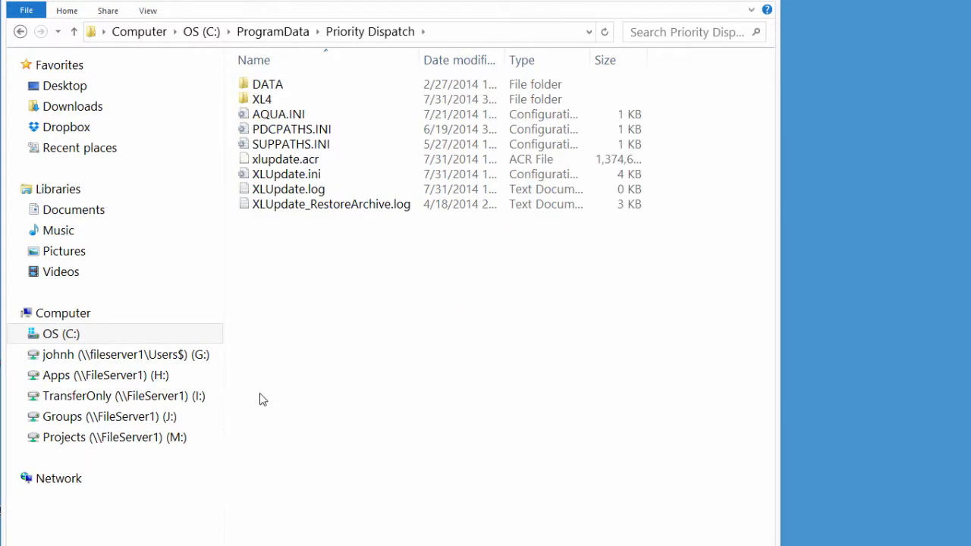
pyautogui.doubleClick(261, 103)
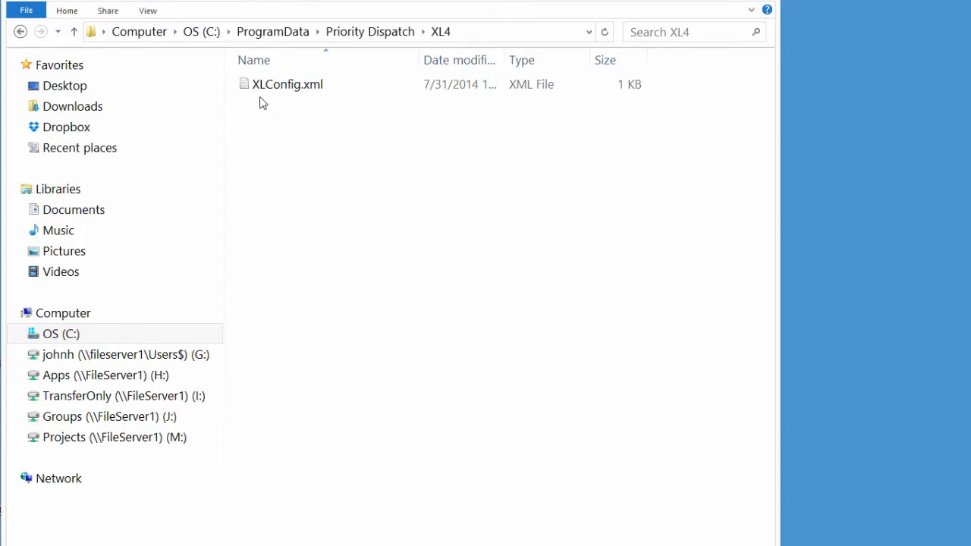
# Cut XLConfig.xml from the XL4 folder and paste it onto the desktop
pyautogui.click(266, 91)
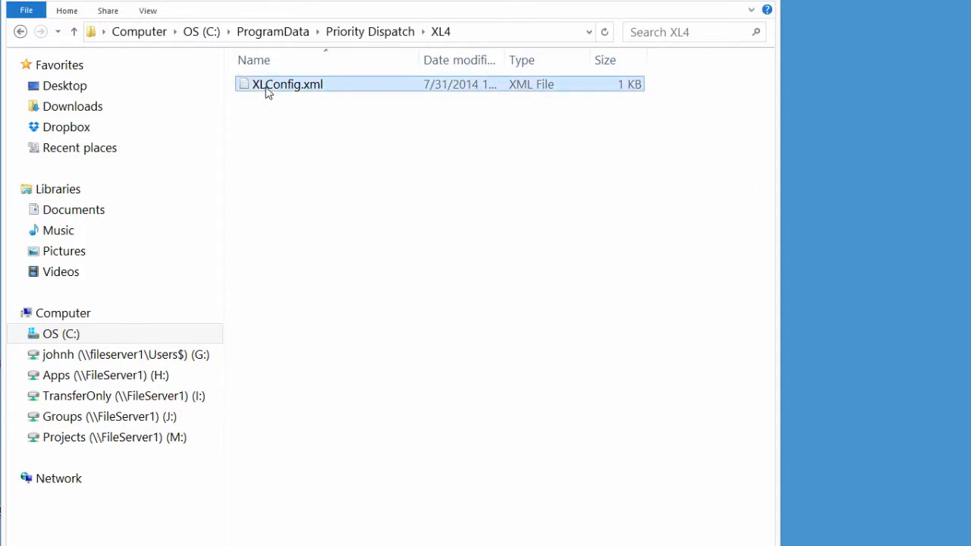
pyautogui.rightClick(266, 92)
pyautogui.click(305, 175)
pyautogui.rightClick(877, 271)
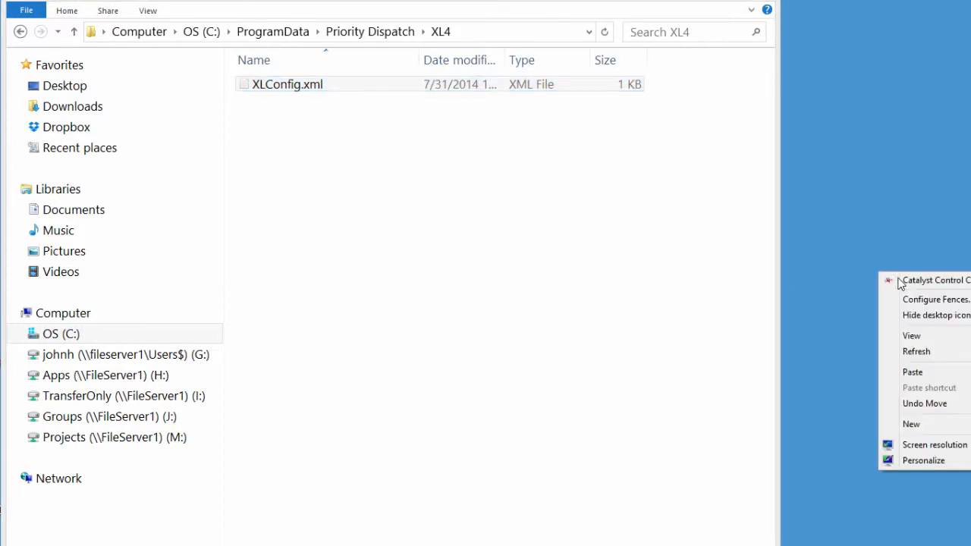
pyautogui.click(916, 371)
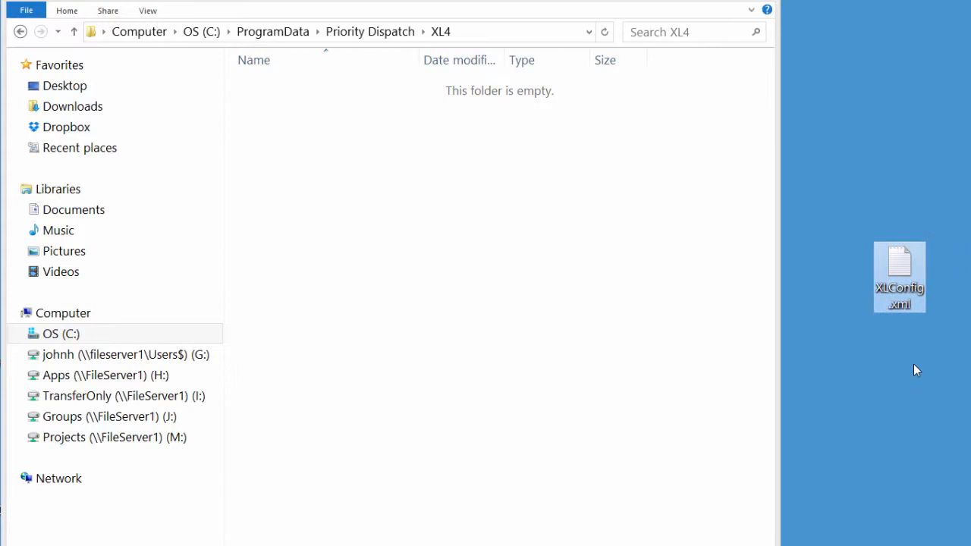
pyautogui.rightClick(901, 265)
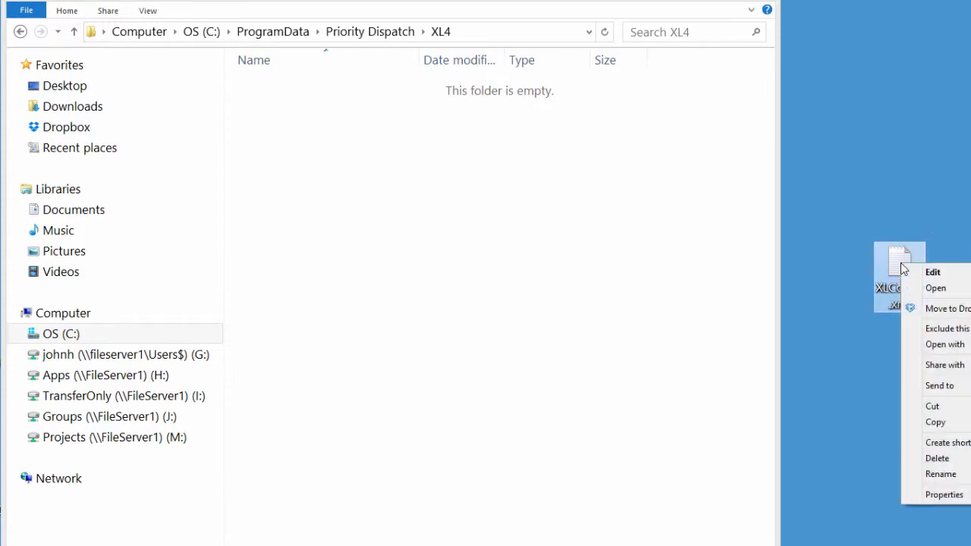
# Open XLConfig.xml in Notepad, replace all 9000 with 9200, and save
pyautogui.moveTo(940, 343)
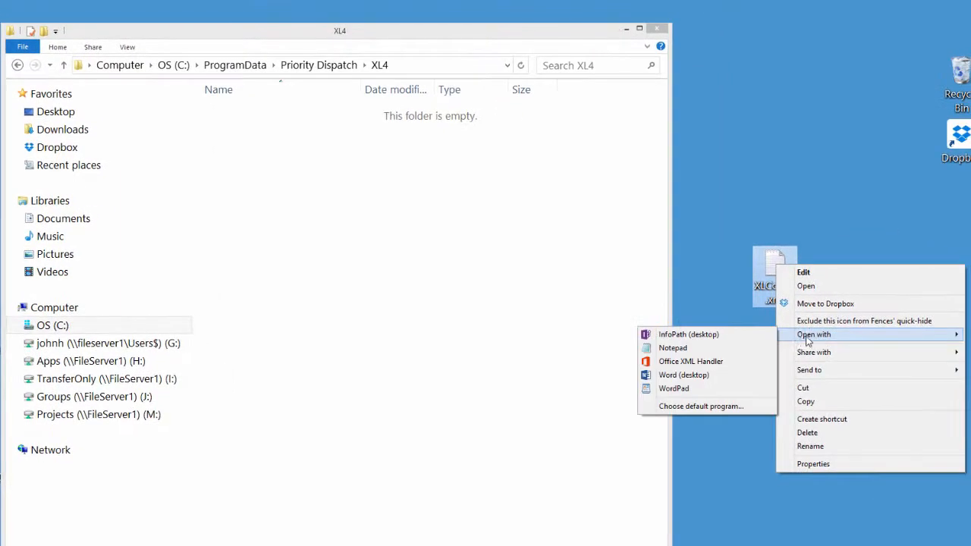
pyautogui.click(673, 347)
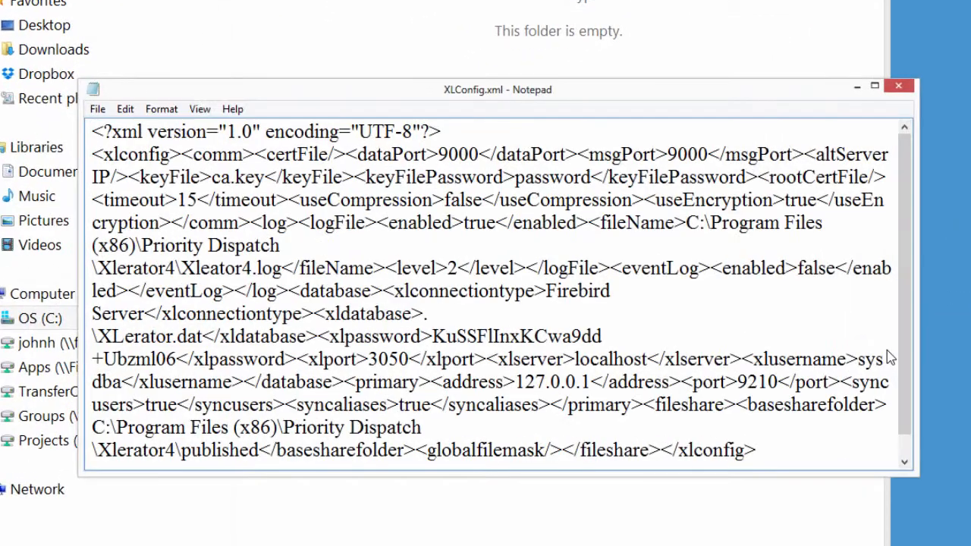
pyautogui.click(126, 110)
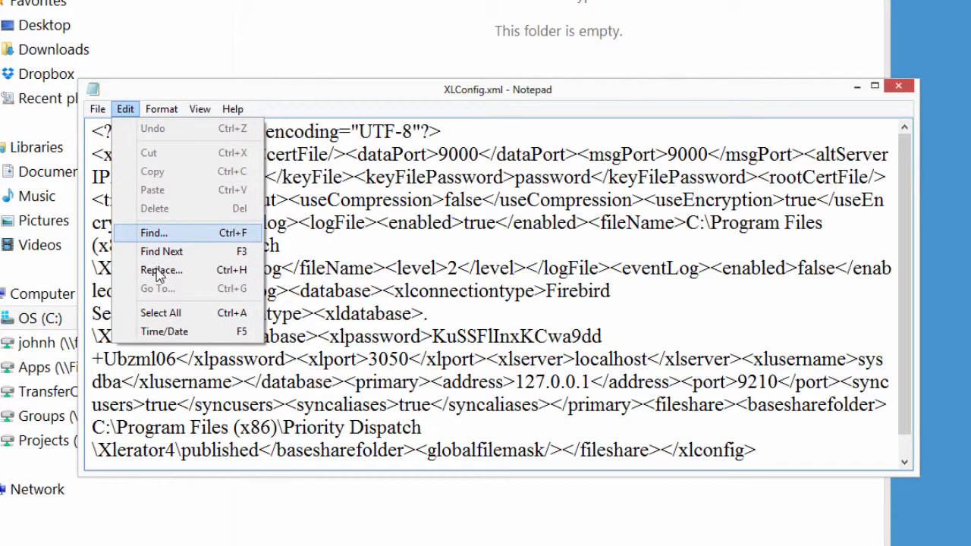
pyautogui.click(159, 270)
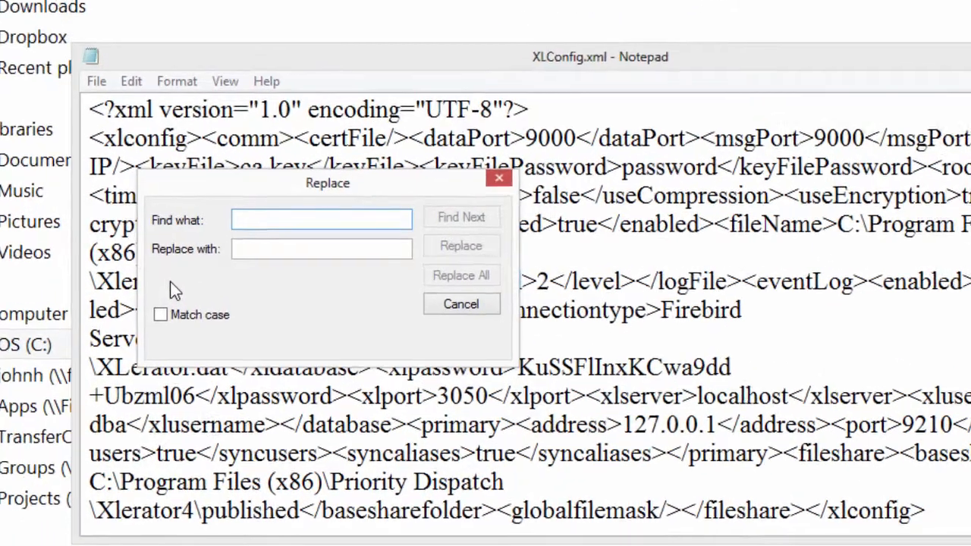
pyautogui.write('9')
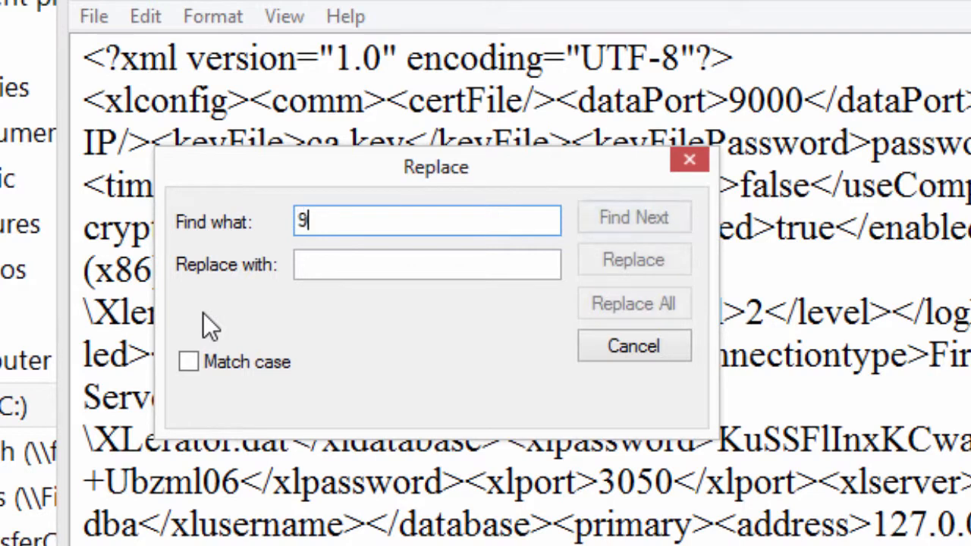
pyautogui.write('000')
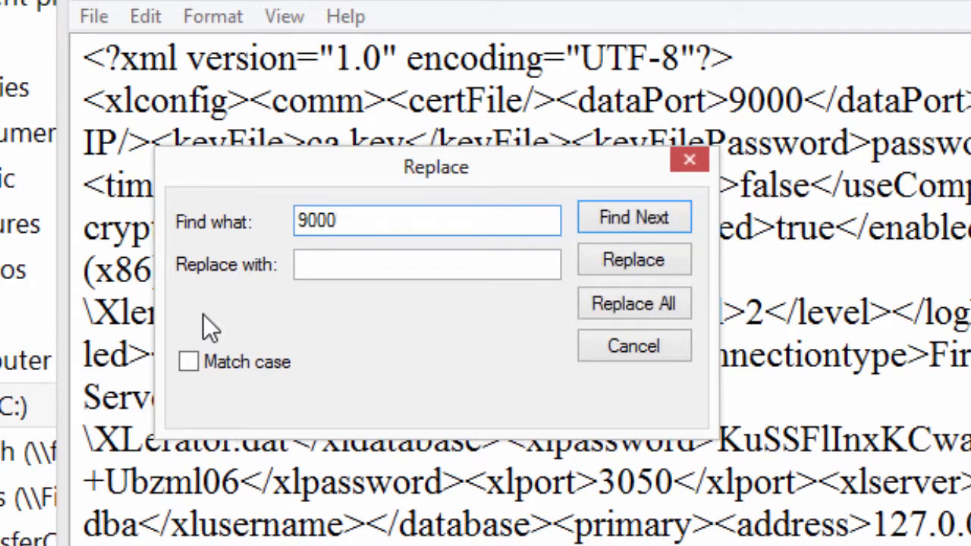
pyautogui.press('Tab')
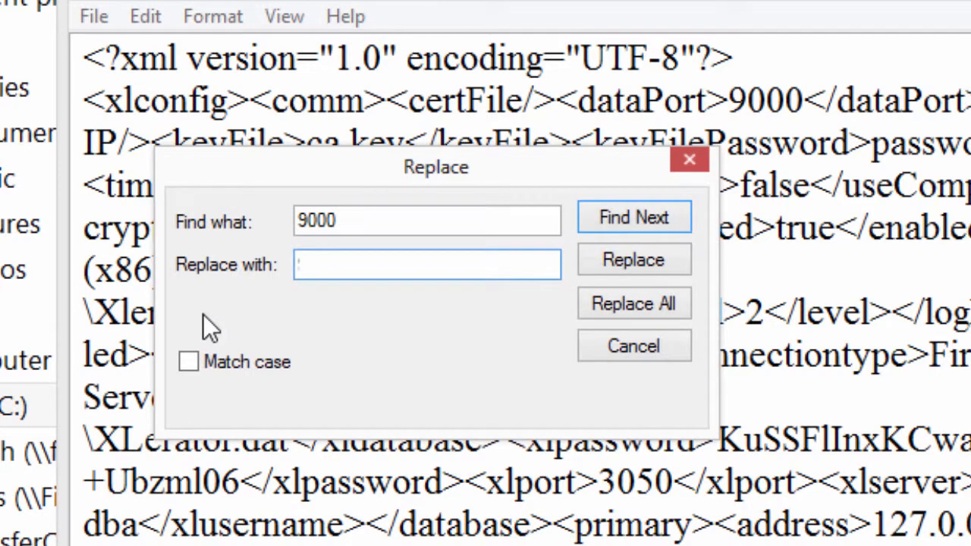
pyautogui.write('9200')
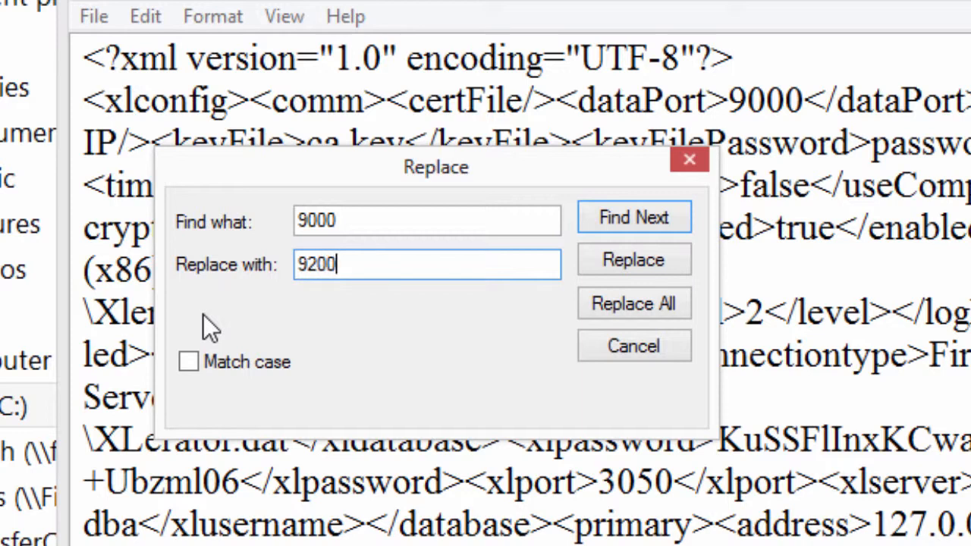
pyautogui.click(611, 302)
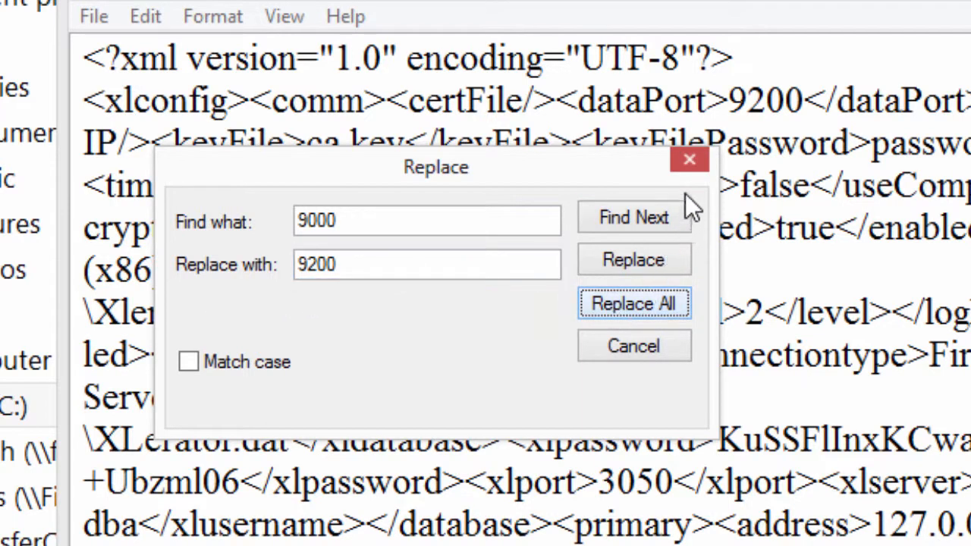
pyautogui.click(689, 161)
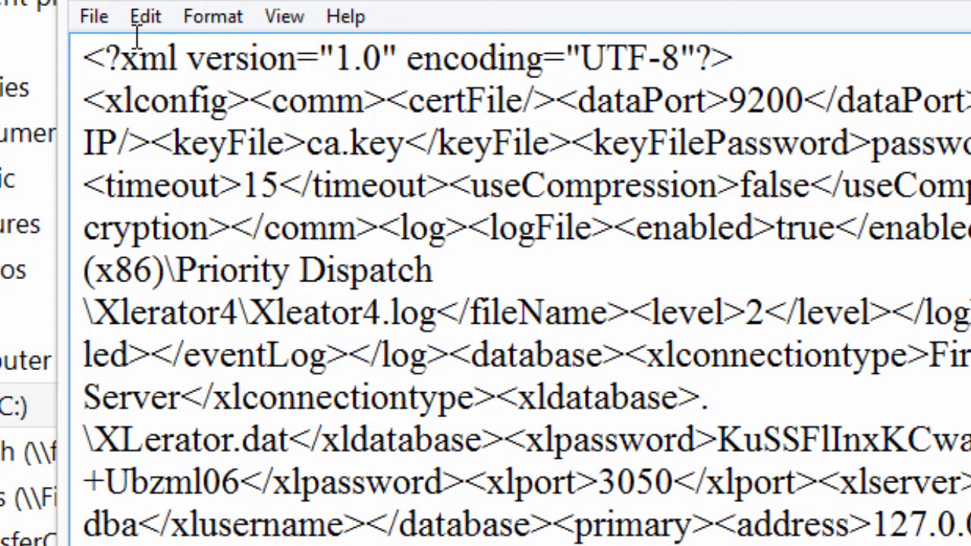
pyautogui.click(91, 17)
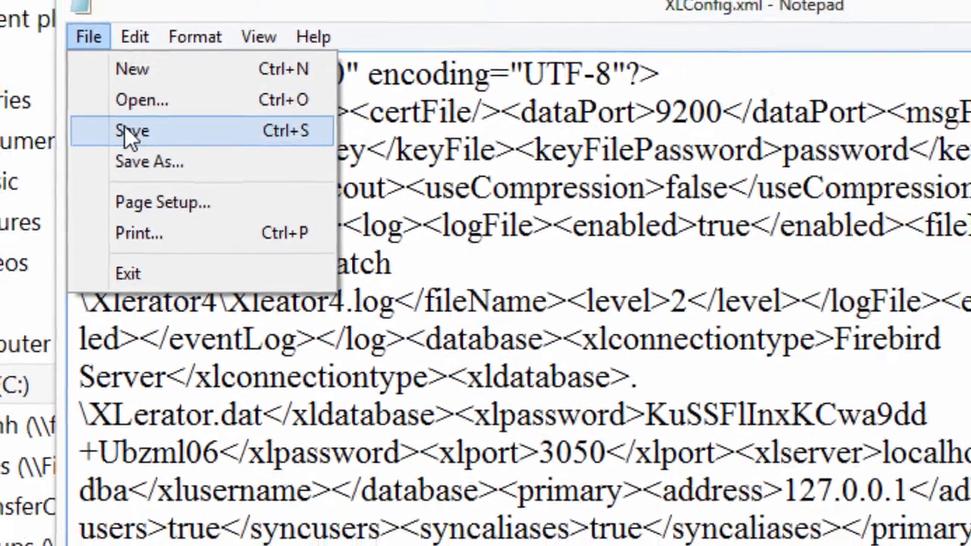
pyautogui.click(126, 130)
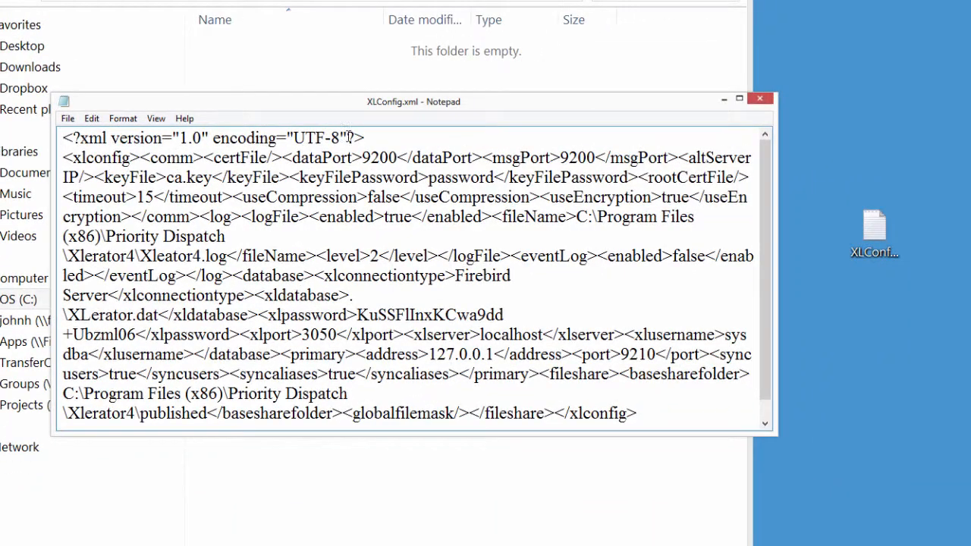
# Close Notepad and drag XLConfig.xml from the desktop into the XL4 folder
pyautogui.click(760, 100)
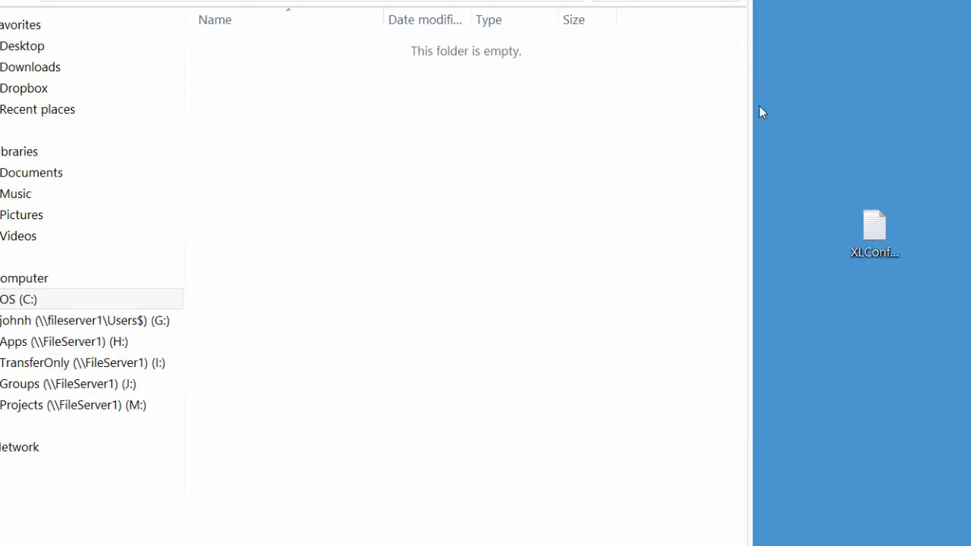
pyautogui.moveTo(869, 235); pyautogui.dragTo(670, 187)
pyautogui.moveTo(301, 117); pyautogui.dragTo(301, 119)
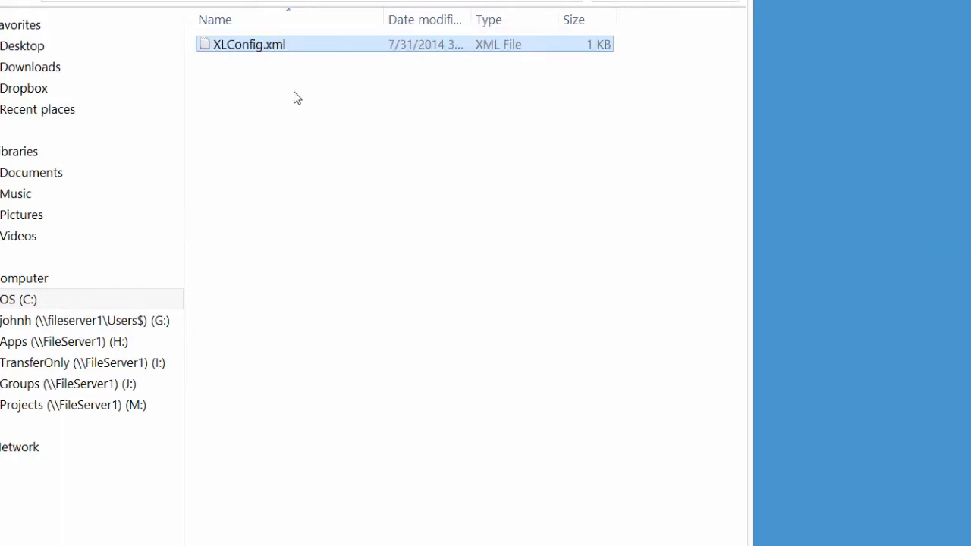
# Open the moved XLConfig.xml in Notepad to verify it, then close Notepad and Explorer
pyautogui.rightClick(259, 42)
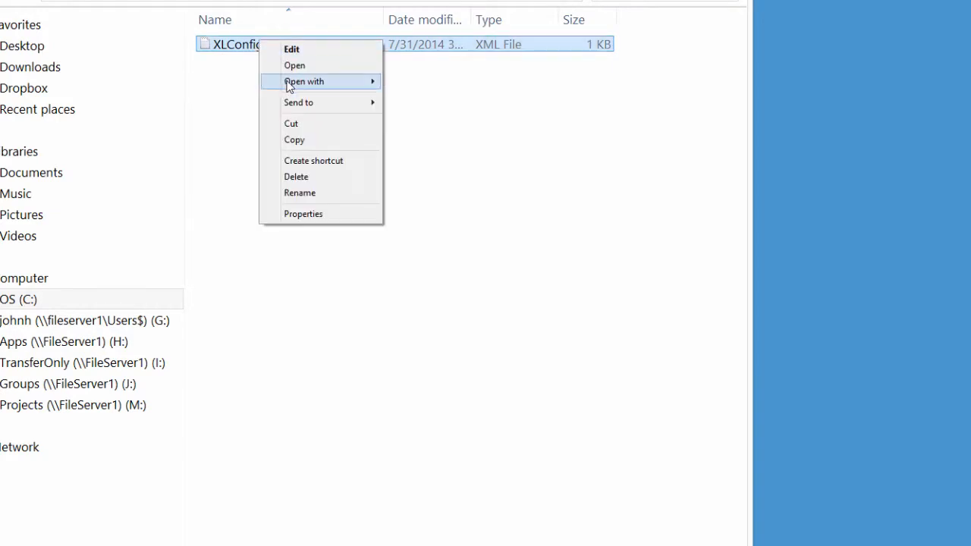
pyautogui.moveTo(288, 81)
pyautogui.click(428, 96)
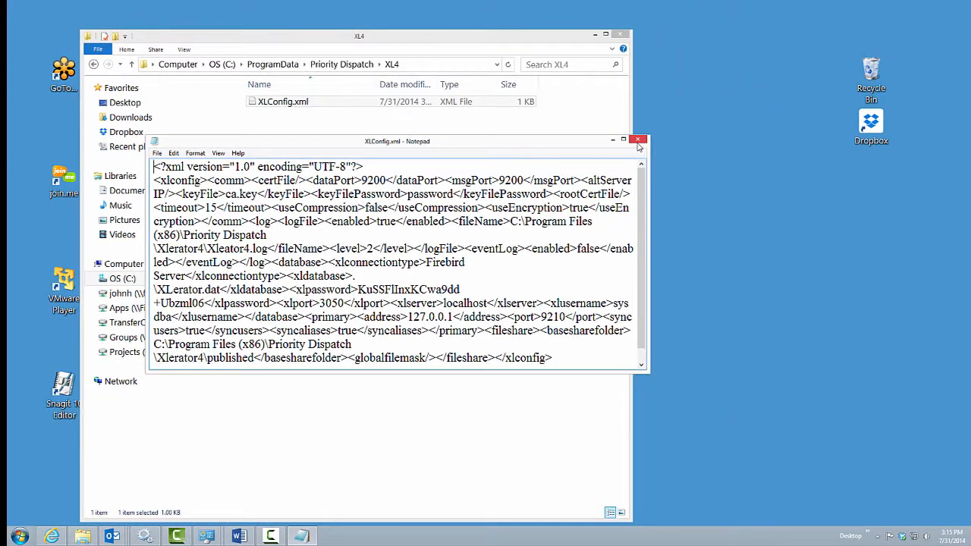
pyautogui.click(637, 141)
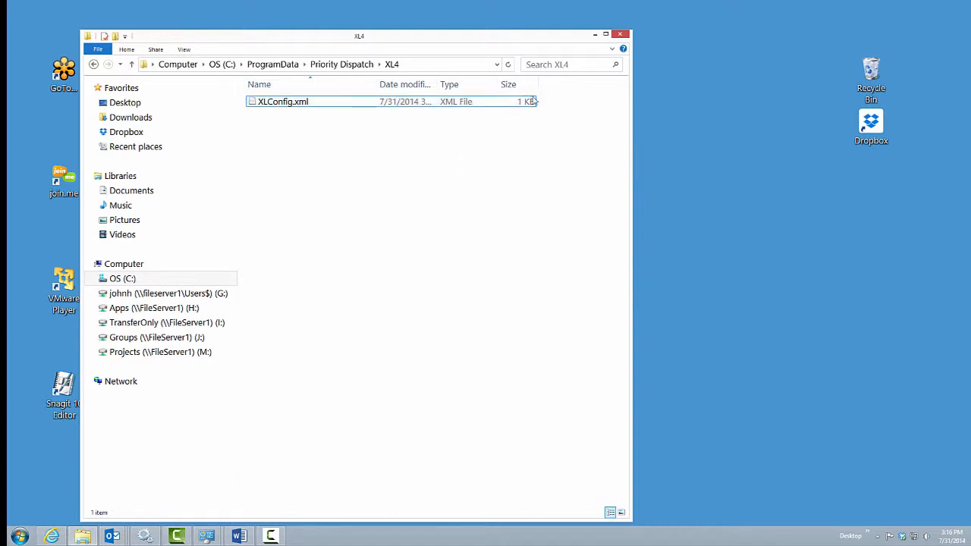
pyautogui.click(621, 36)
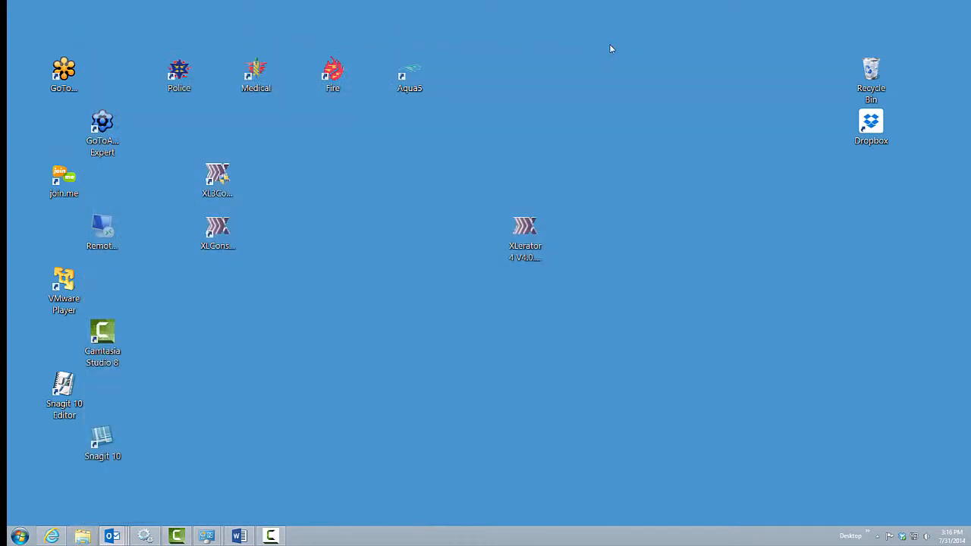
# Start the Xlerator4 service in Services and sort the list by name
pyautogui.click(144, 536)
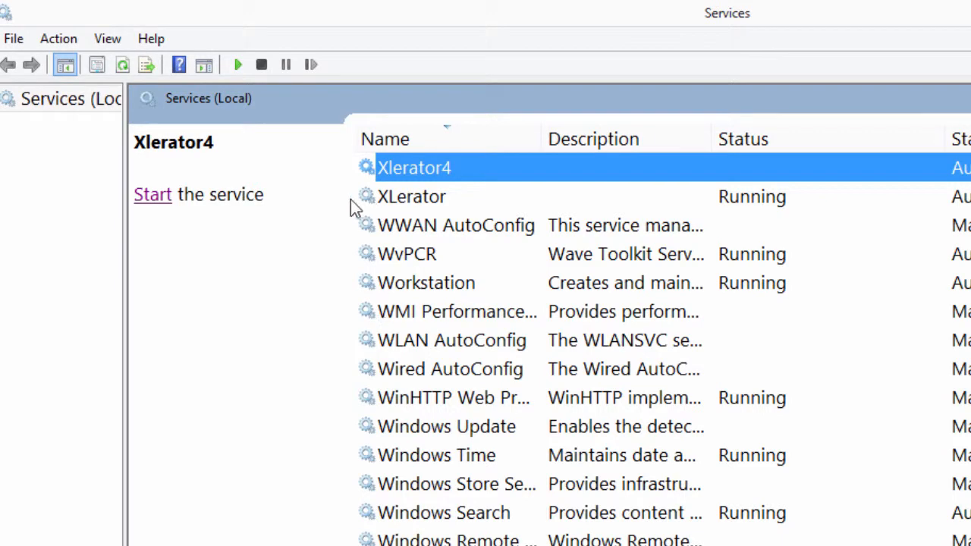
pyautogui.click(152, 195)
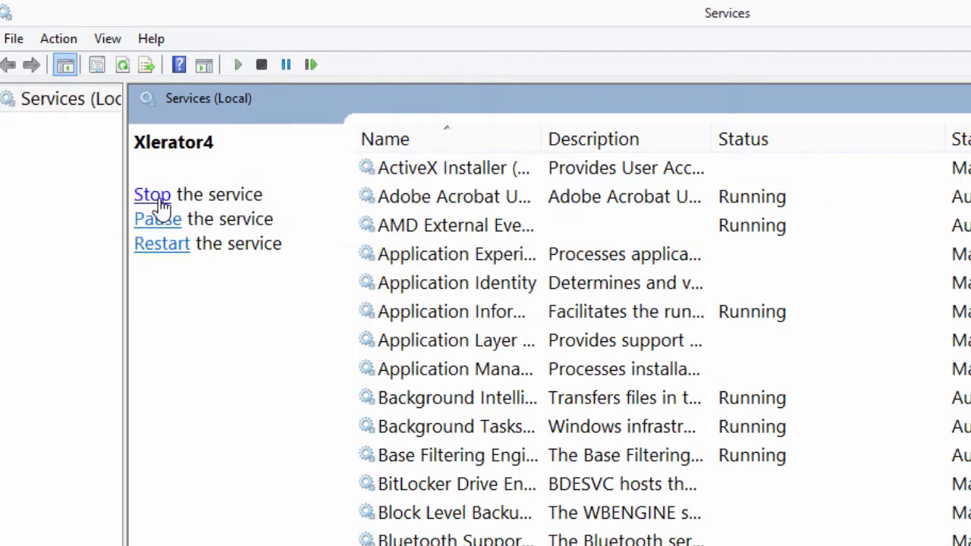
pyautogui.click(455, 145)
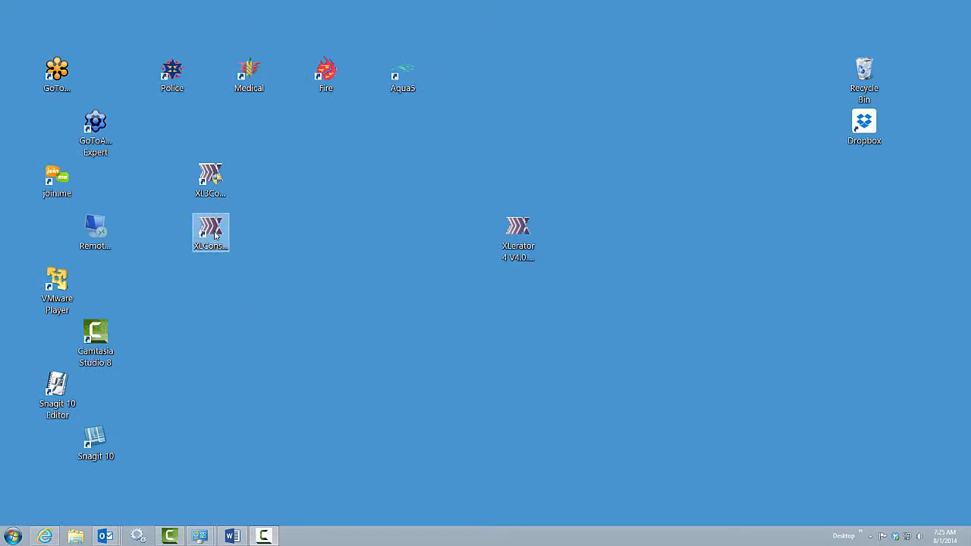
# Launch XLConsole, keep North American English, and change the server port to 9200
pyautogui.doubleClick(215, 235)
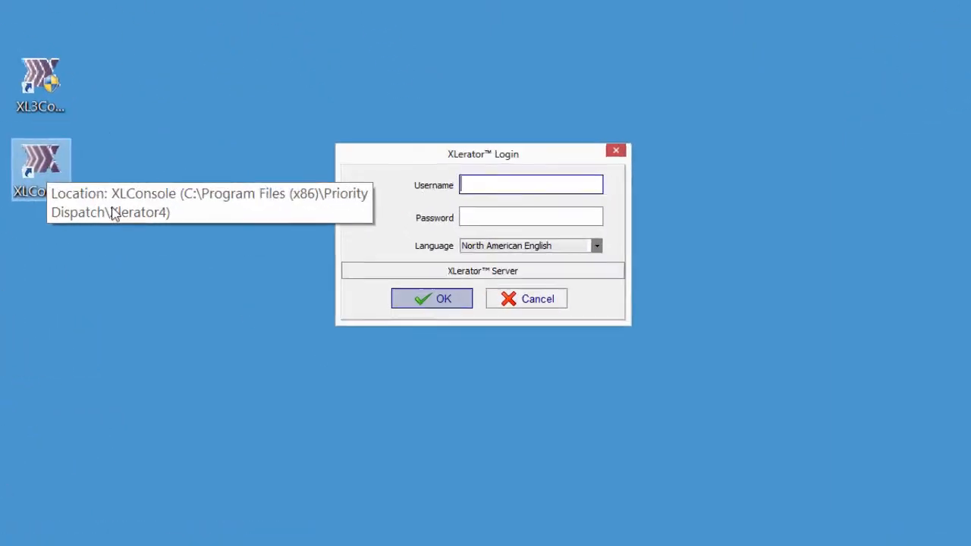
pyautogui.click(596, 246)
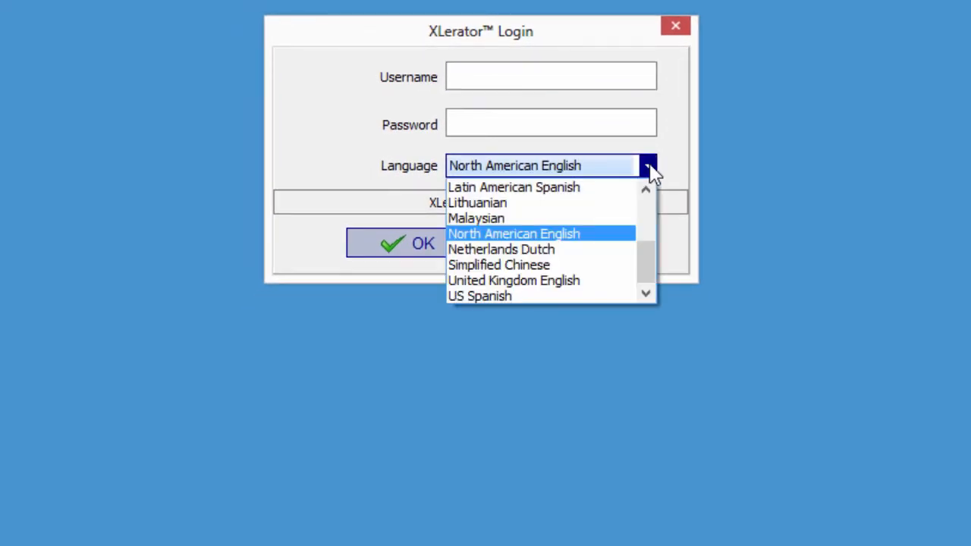
pyautogui.click(650, 170)
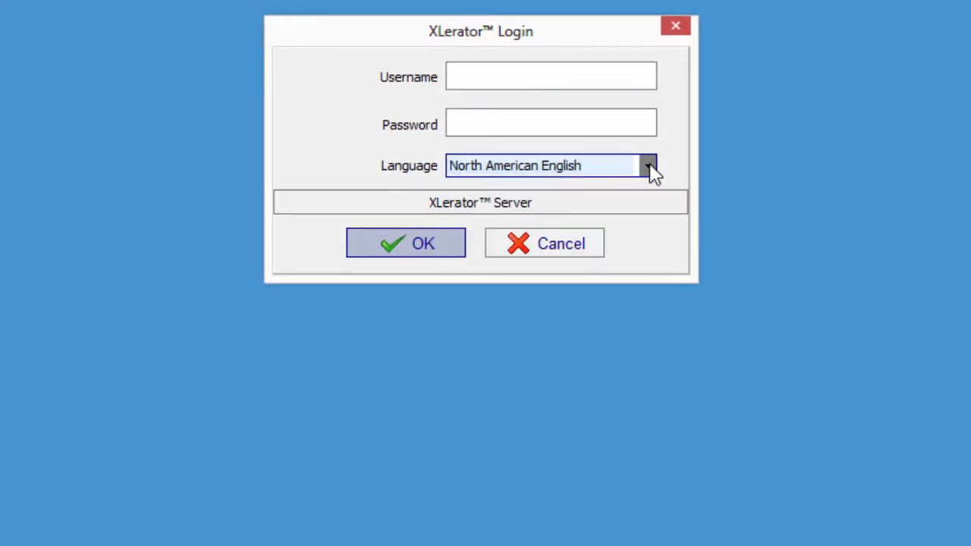
pyautogui.click(569, 205)
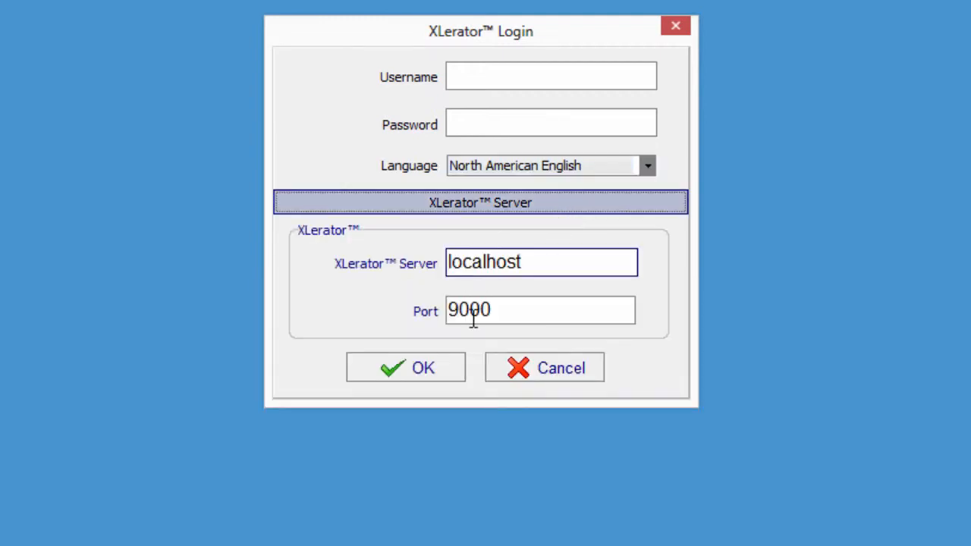
pyautogui.moveTo(471, 312); pyautogui.dragTo(460, 311)
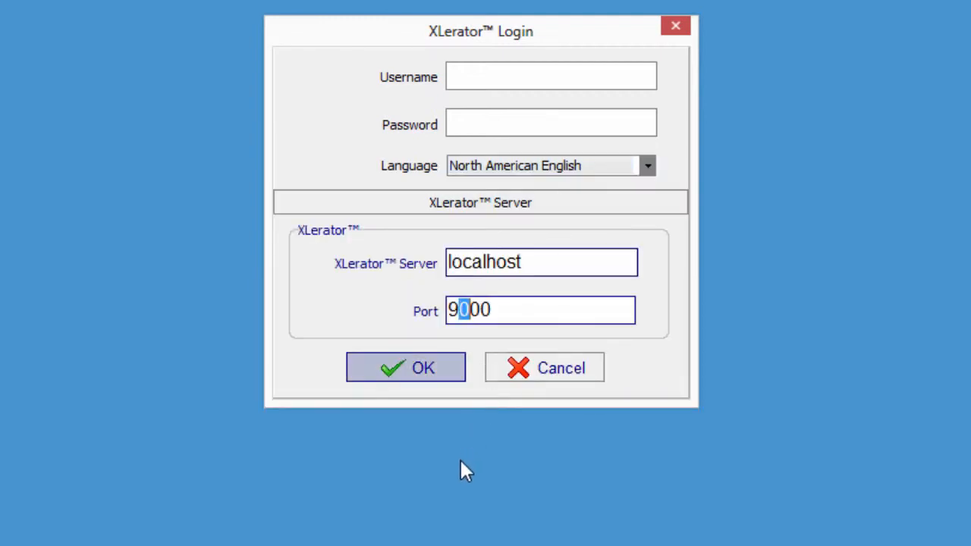
pyautogui.write('2')
# Sign in to localhost as xladmin with the administrator password
pyautogui.click(470, 78)
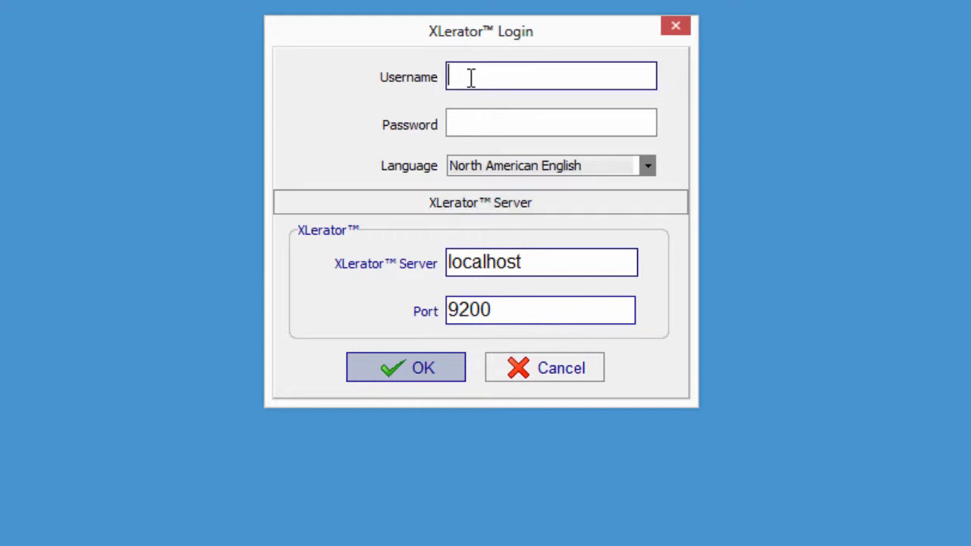
pyautogui.write('xladmin')
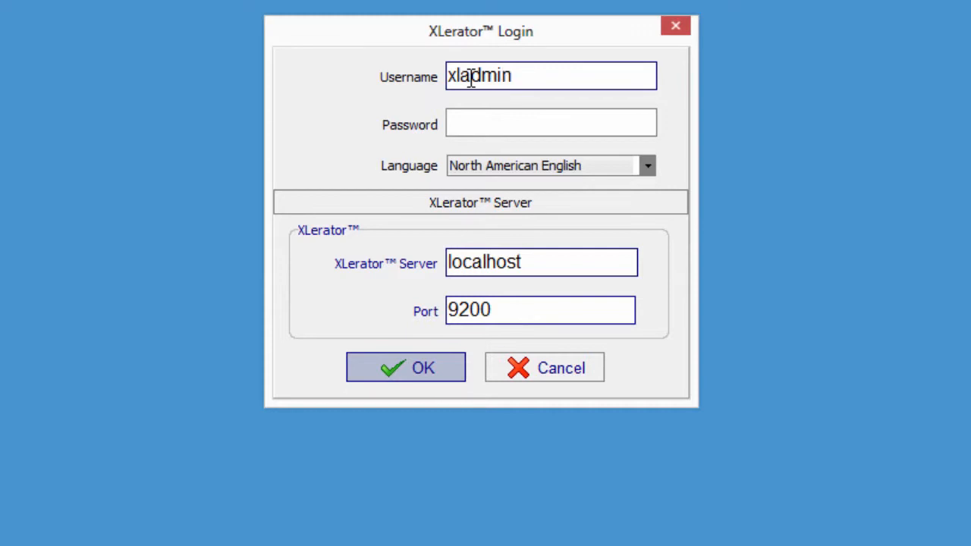
pyautogui.press('Tab')
pyautogui.write('•••••••••')
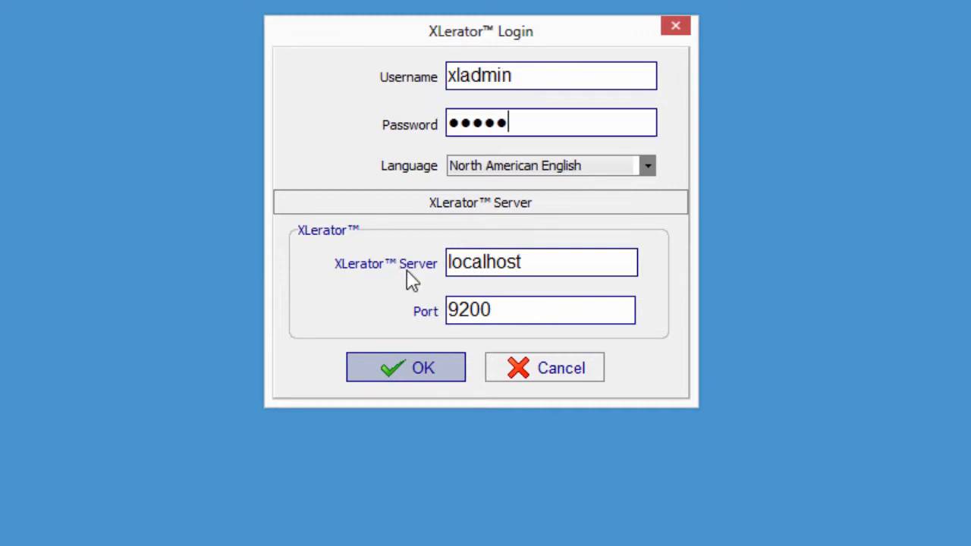
pyautogui.write('•')
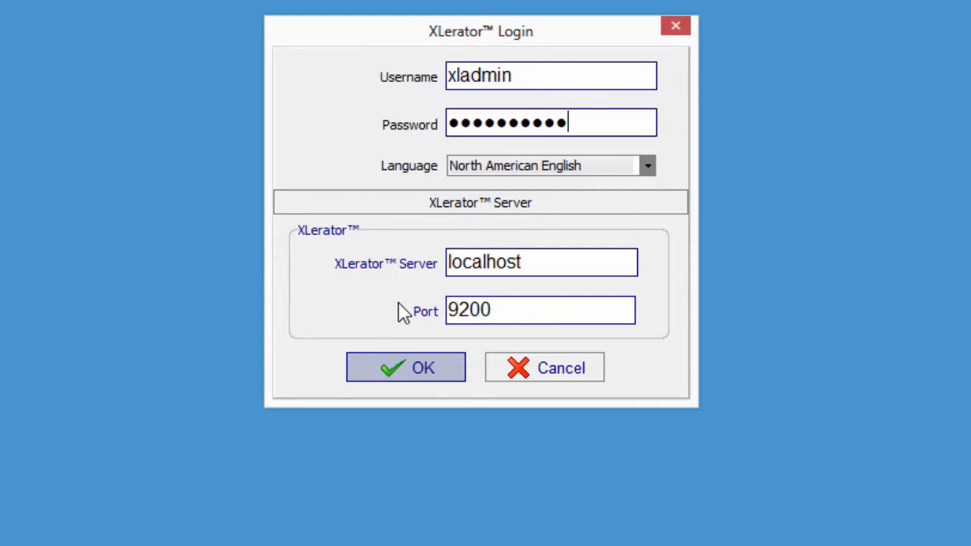
pyautogui.click(395, 367)
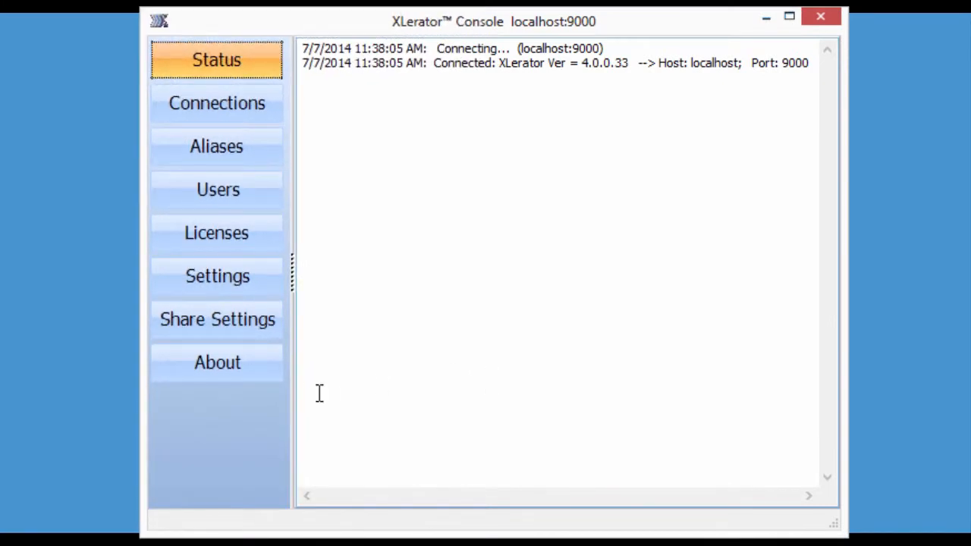
# View the About page's version details, then the Licenses page with no licenses listed
pyautogui.click(211, 375)
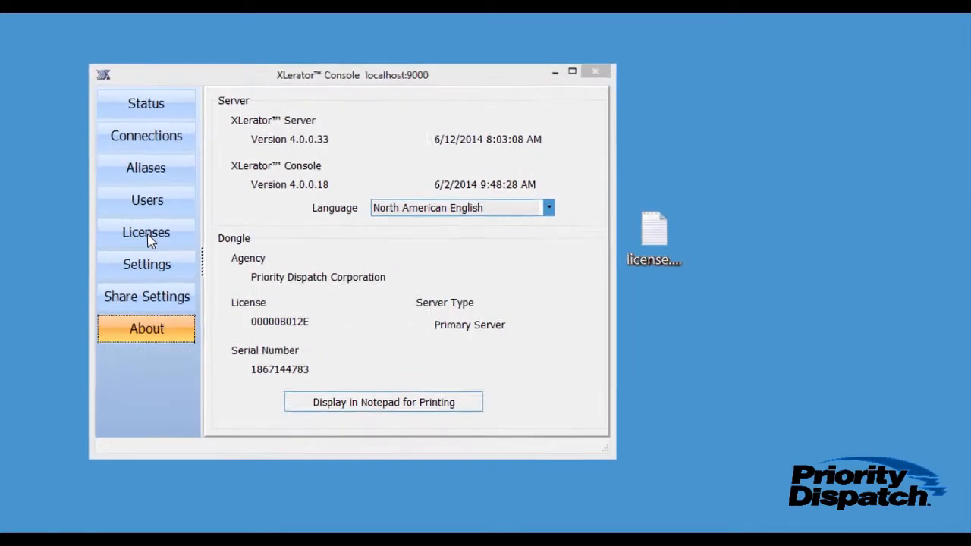
pyautogui.click(148, 237)
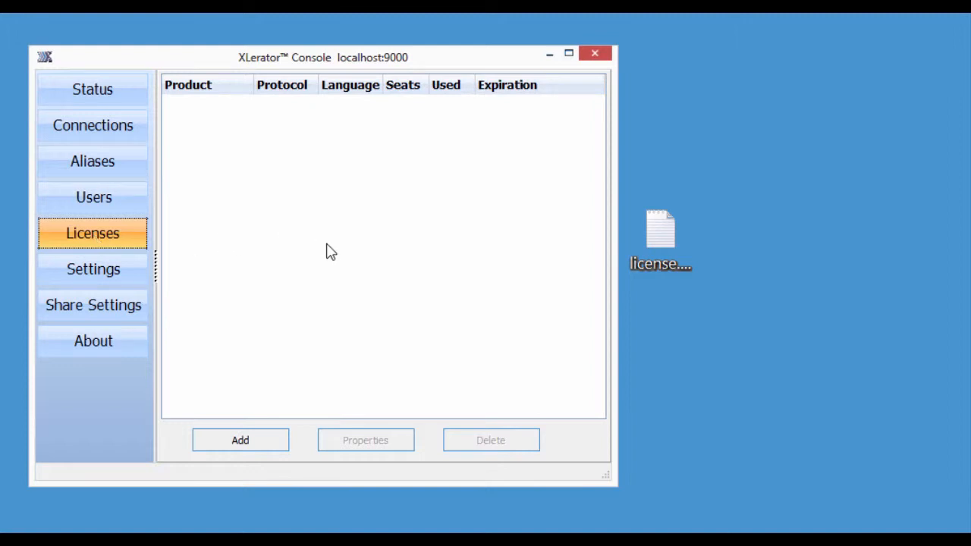
# Open license.txt and paste the three AQUA license codes into the Add license box
pyautogui.doubleClick(659, 239)
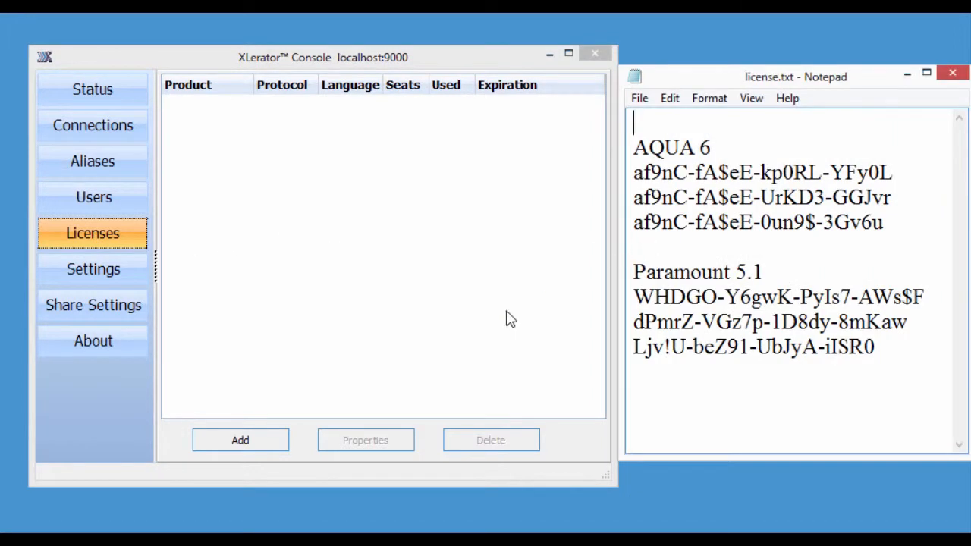
pyautogui.click(240, 440)
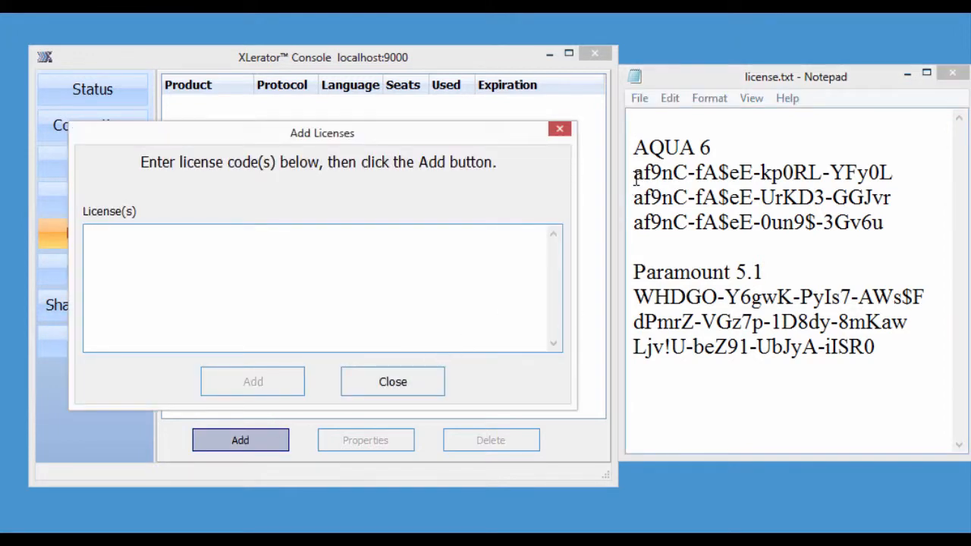
pyautogui.moveTo(636, 173); pyautogui.dragTo(877, 223)
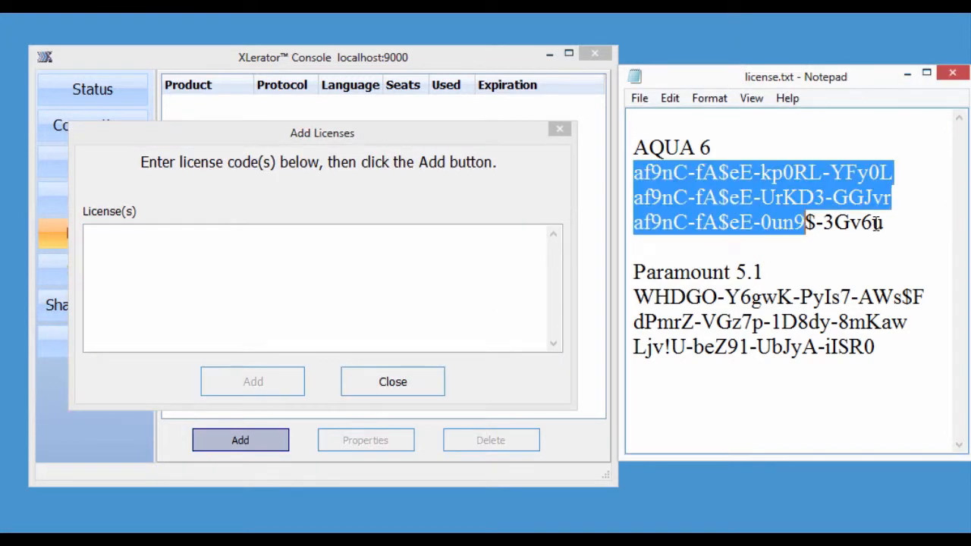
pyautogui.rightClick(808, 217)
pyautogui.click(834, 265)
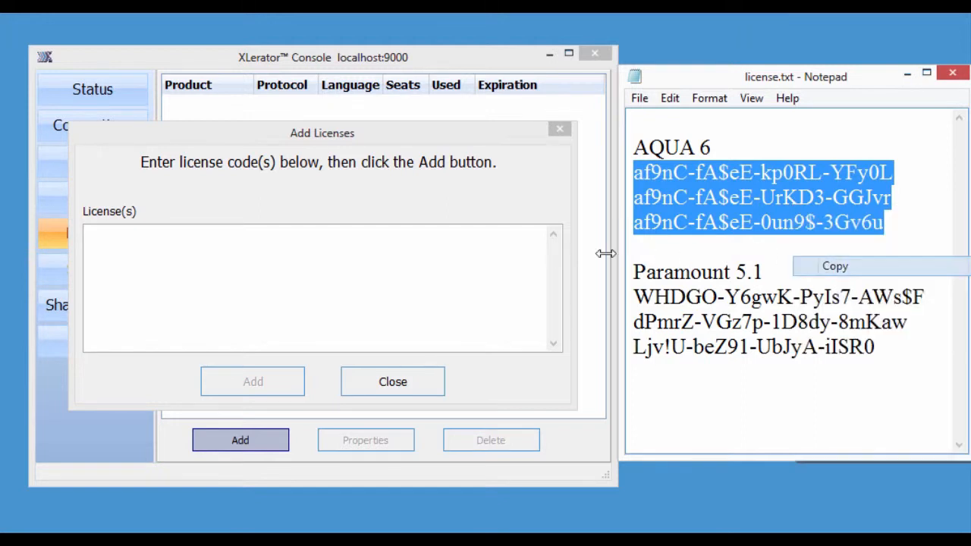
pyautogui.rightClick(195, 254)
pyautogui.click(244, 334)
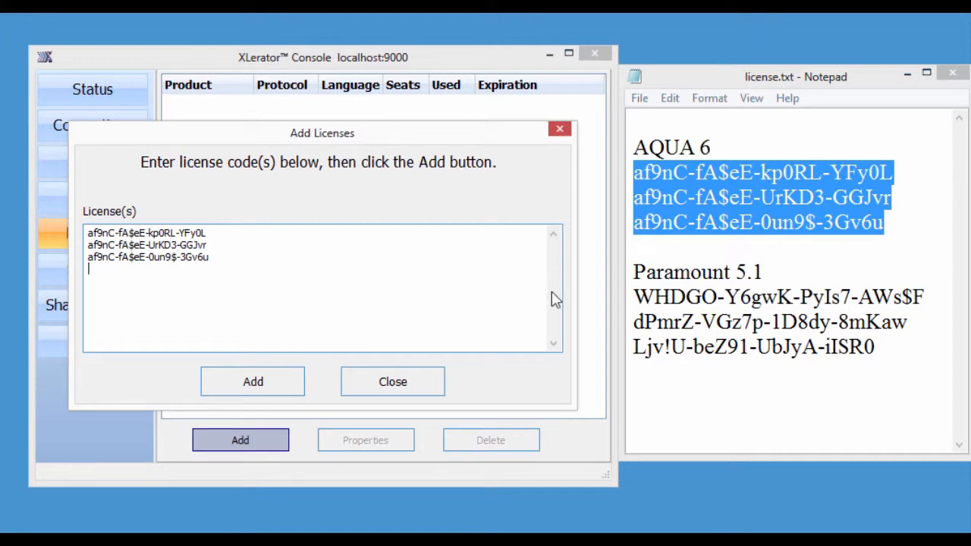
# Paste the three Paramount license codes below them and register all six licenses
pyautogui.moveTo(634, 297); pyautogui.dragTo(880, 346)
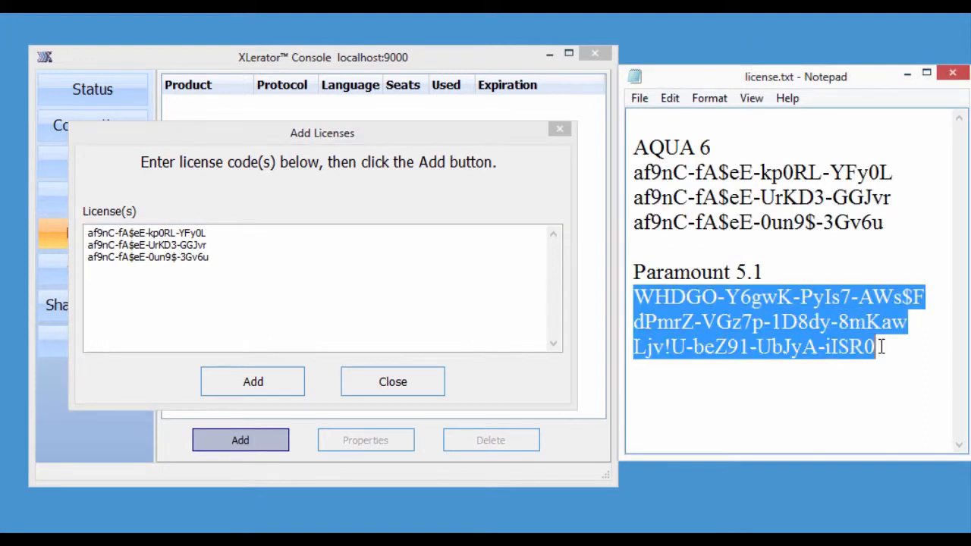
pyautogui.rightClick(826, 340)
pyautogui.click(864, 399)
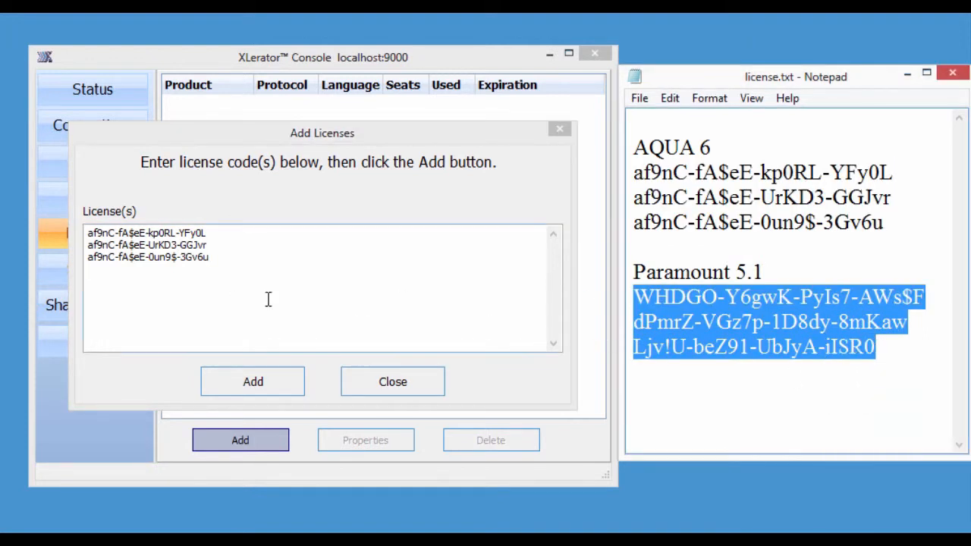
pyautogui.click(143, 285)
pyautogui.rightClick(143, 286)
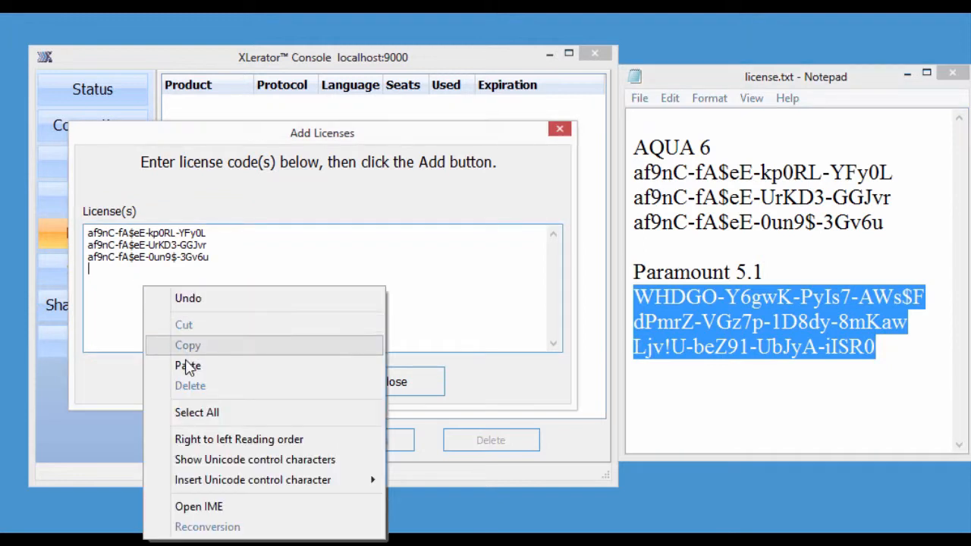
pyautogui.click(187, 366)
pyautogui.click(255, 387)
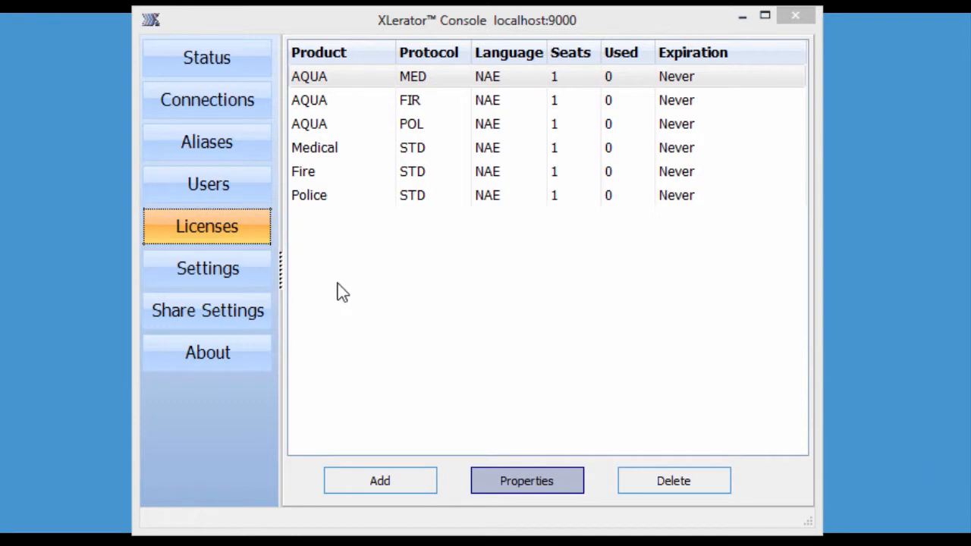
# Switch to the empty Users list and start adding a new user
pyautogui.click(203, 190)
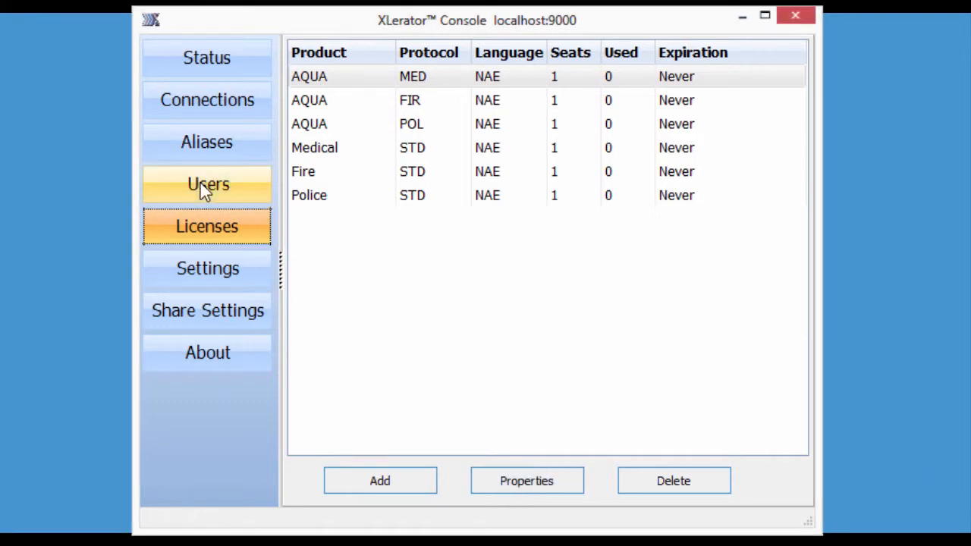
pyautogui.click(202, 185)
pyautogui.click(379, 486)
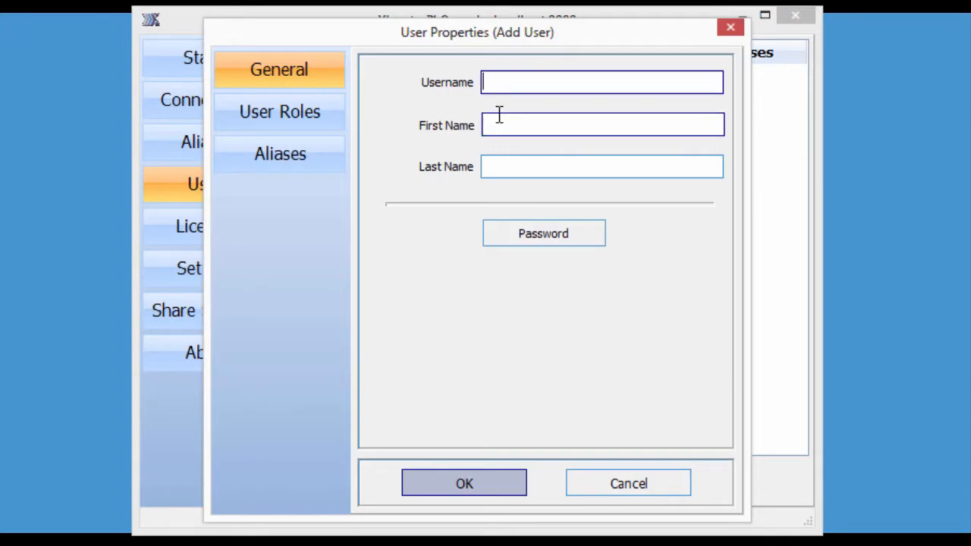
# Enter username admin along with the user's first and last name
pyautogui.write('admin')
pyautogui.press('Tab')
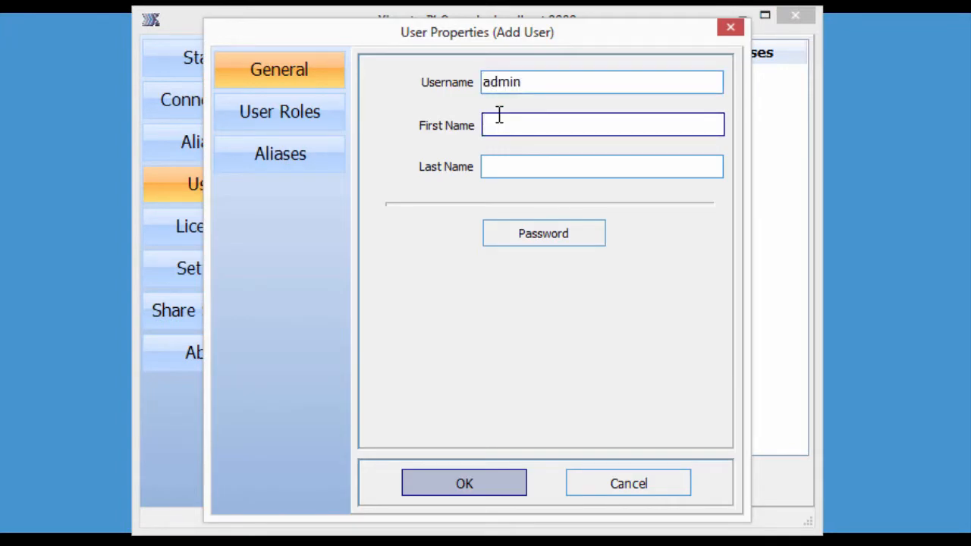
pyautogui.write('John')
pyautogui.press('Tab')
pyautogui.write('adm')
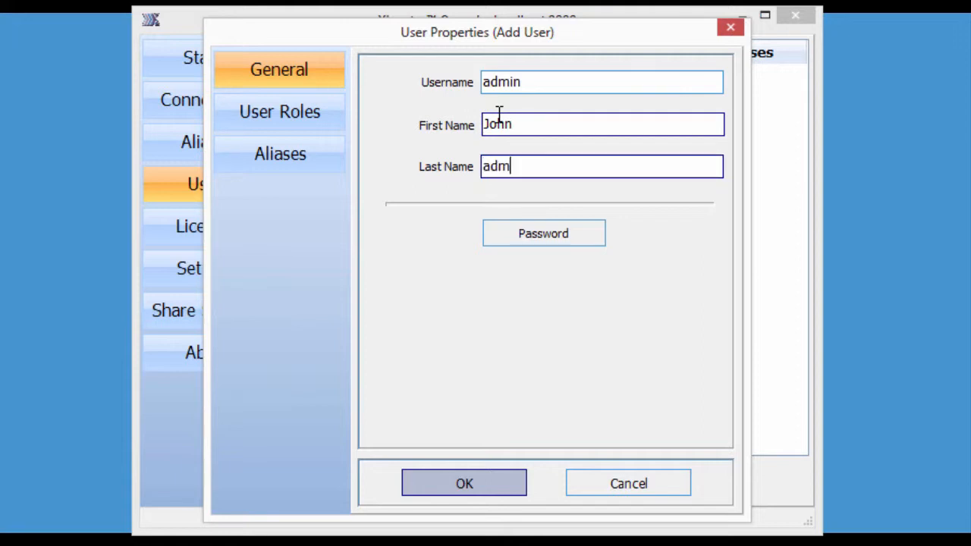
pyautogui.write('inistrator')
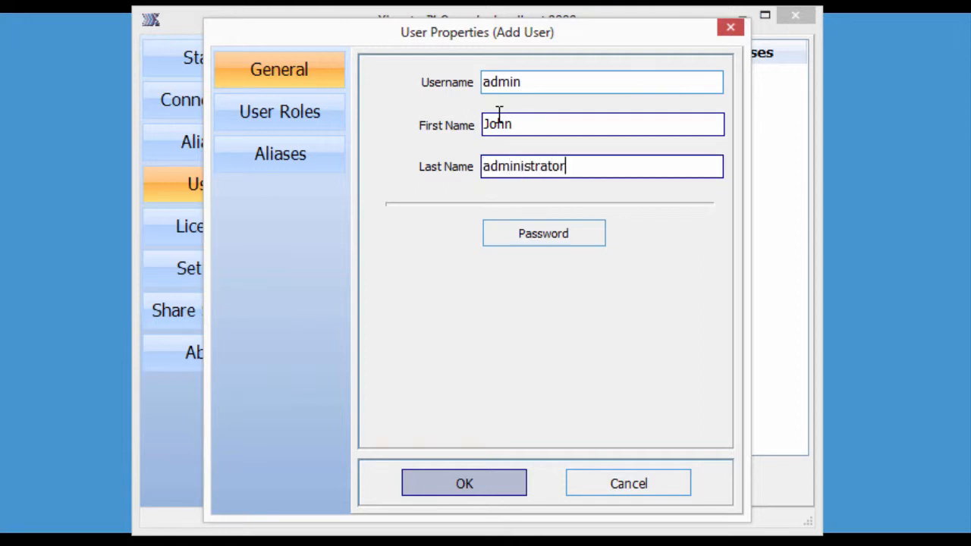
# Set and confirm the admin user's password
pyautogui.click(543, 233)
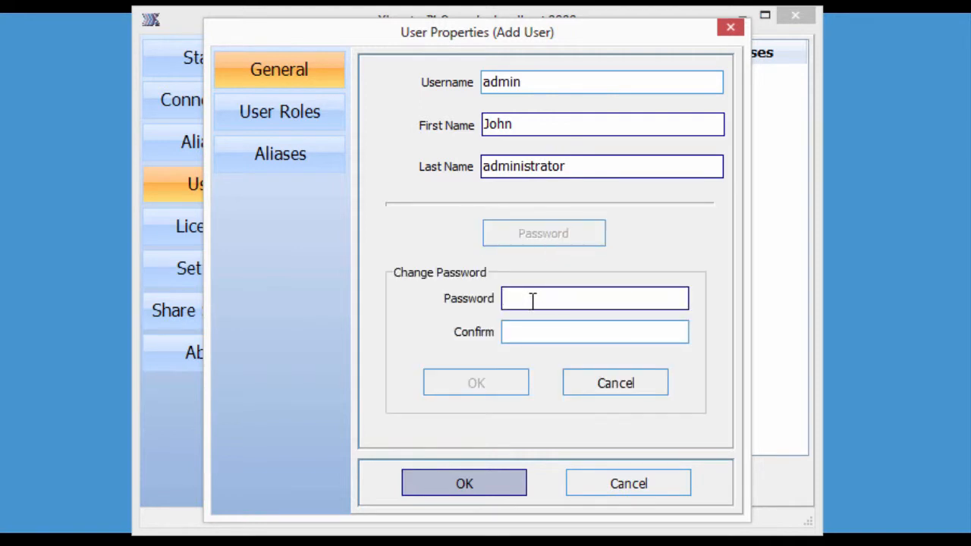
pyautogui.press('Tab')
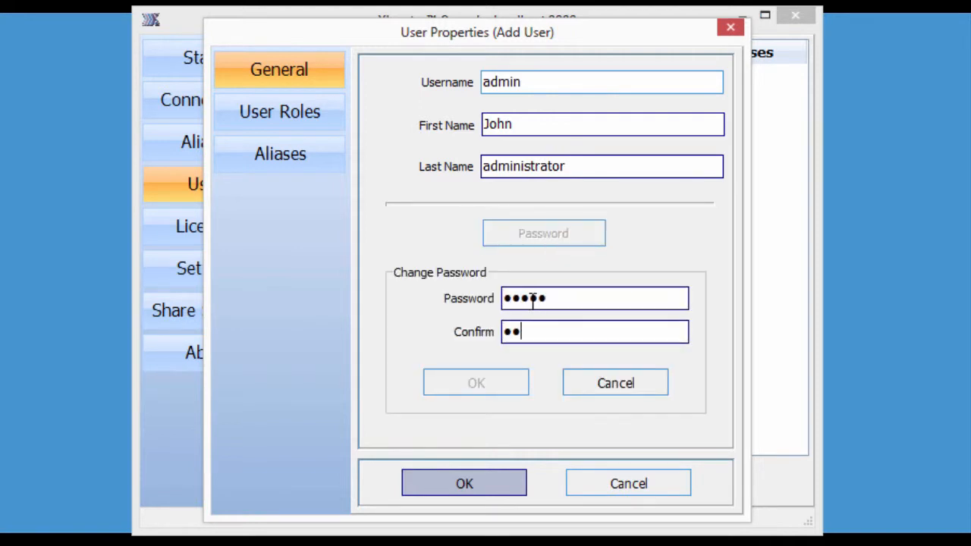
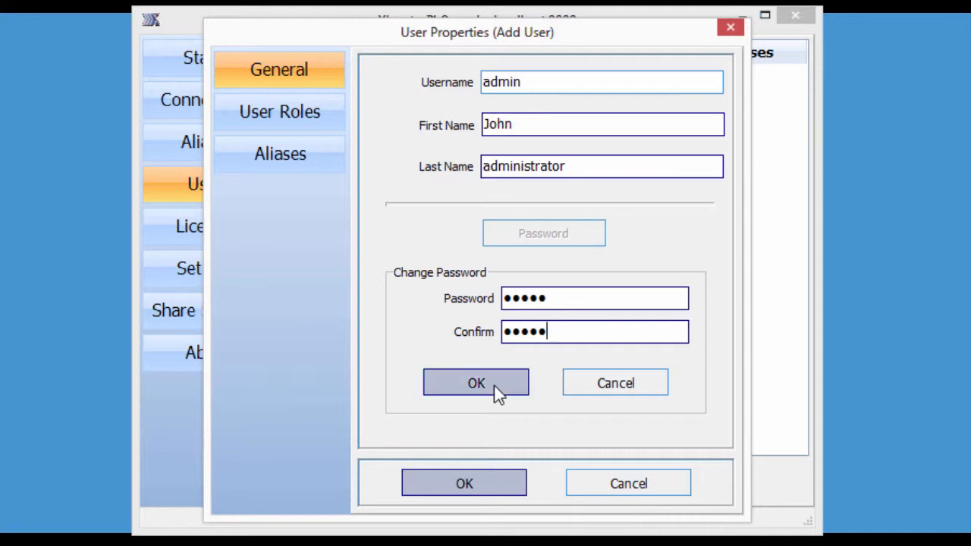
pyautogui.click(493, 384)
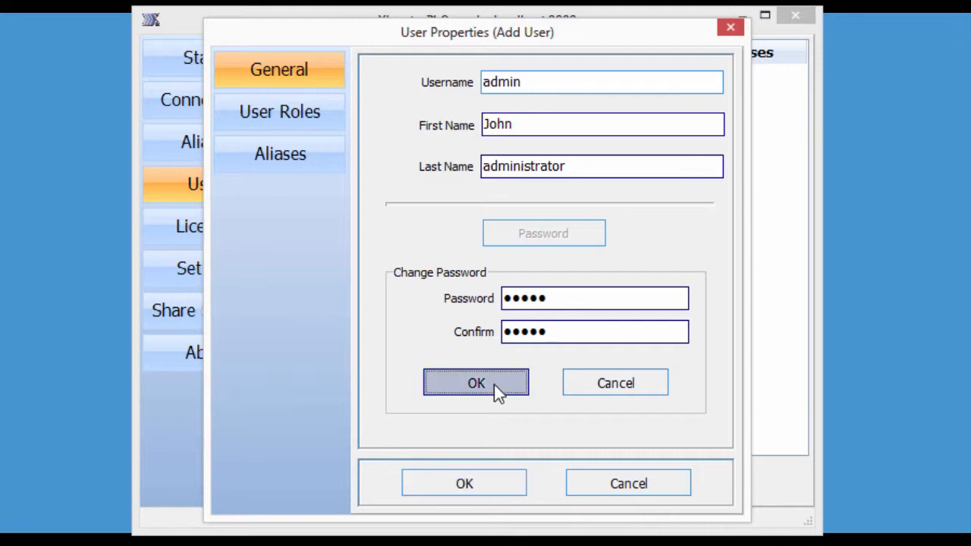
# Grant the Administrator role, leave aliases unassigned, and save the admin user
pyautogui.click(283, 118)
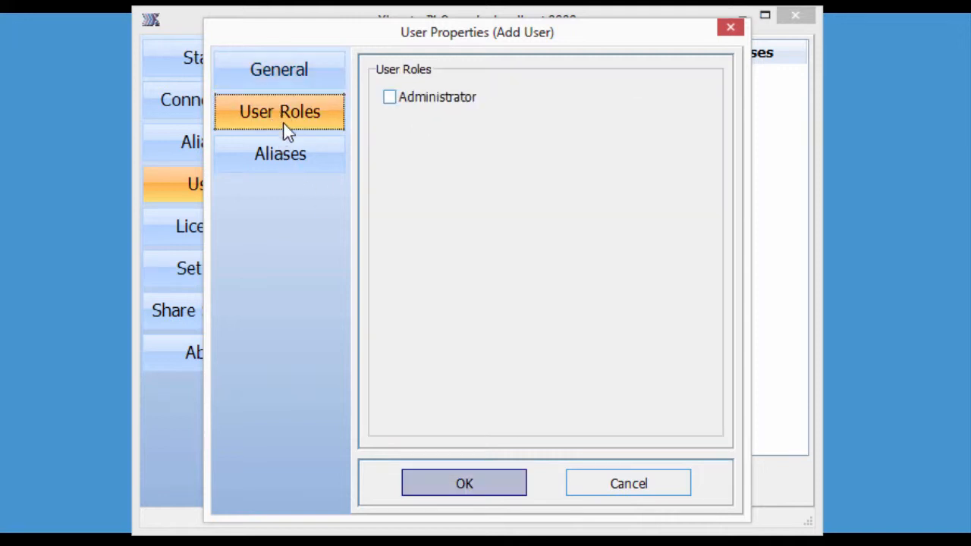
pyautogui.click(389, 100)
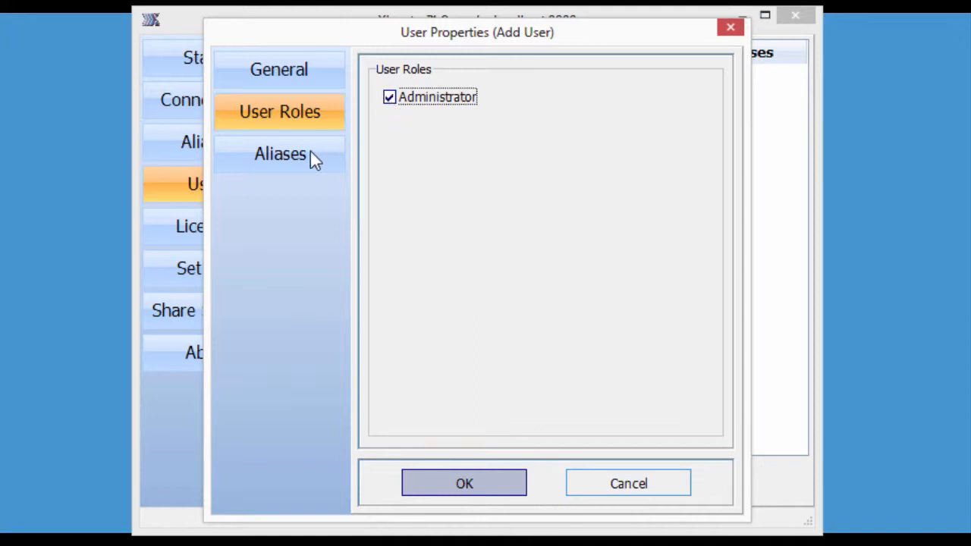
pyautogui.click(285, 159)
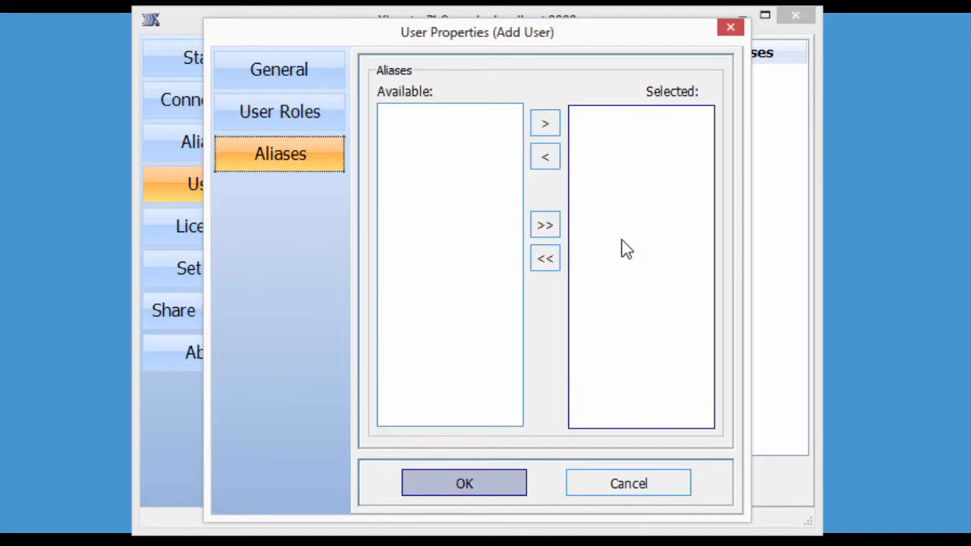
pyautogui.click(465, 483)
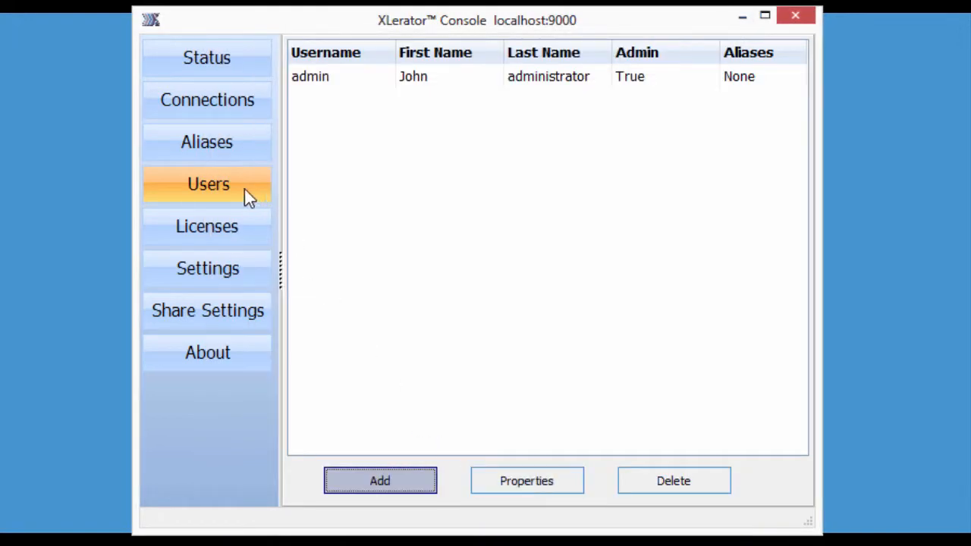
# Add another user with username dispatch and the user's first and last name
pyautogui.click(391, 484)
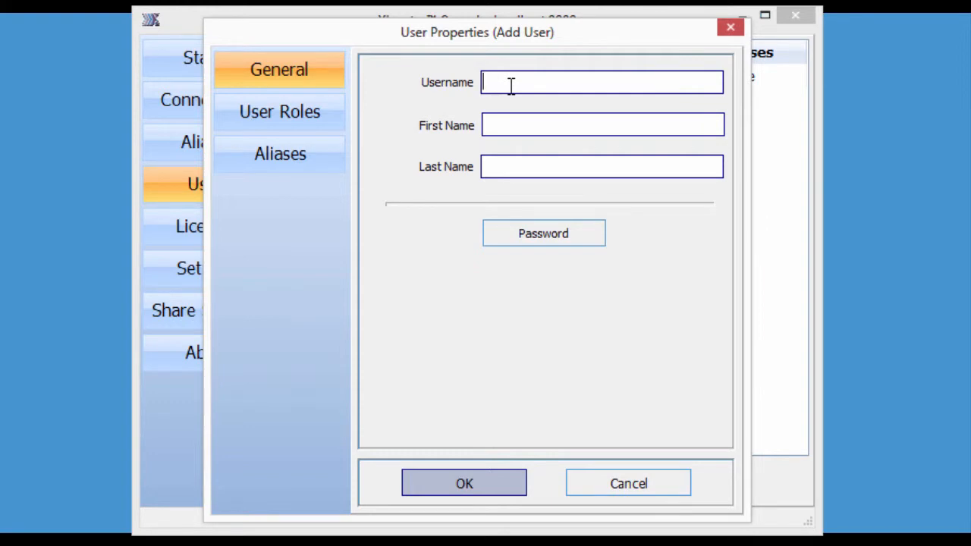
pyautogui.write('dispatch')
pyautogui.press('Tab')
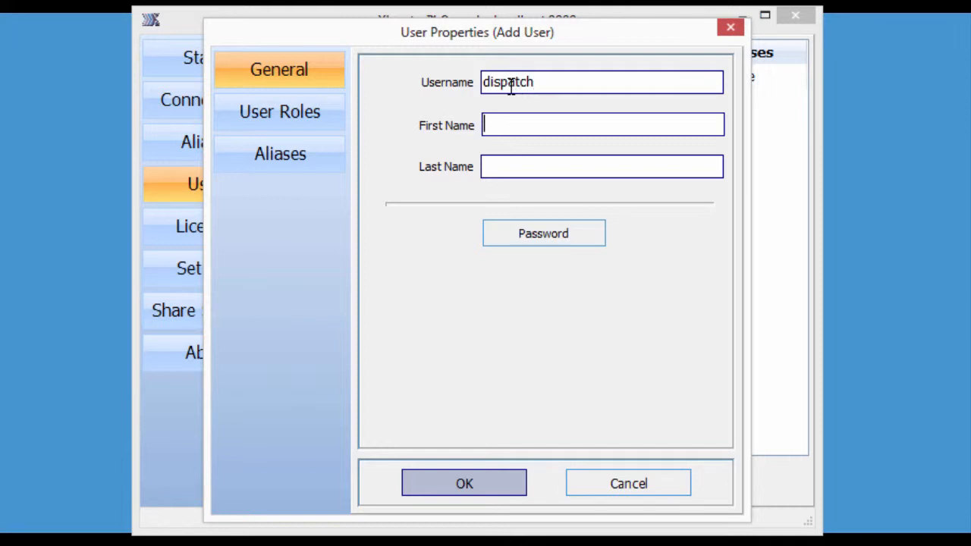
pyautogui.write('john')
pyautogui.press('Tab')
pyautogui.write('supervisor')
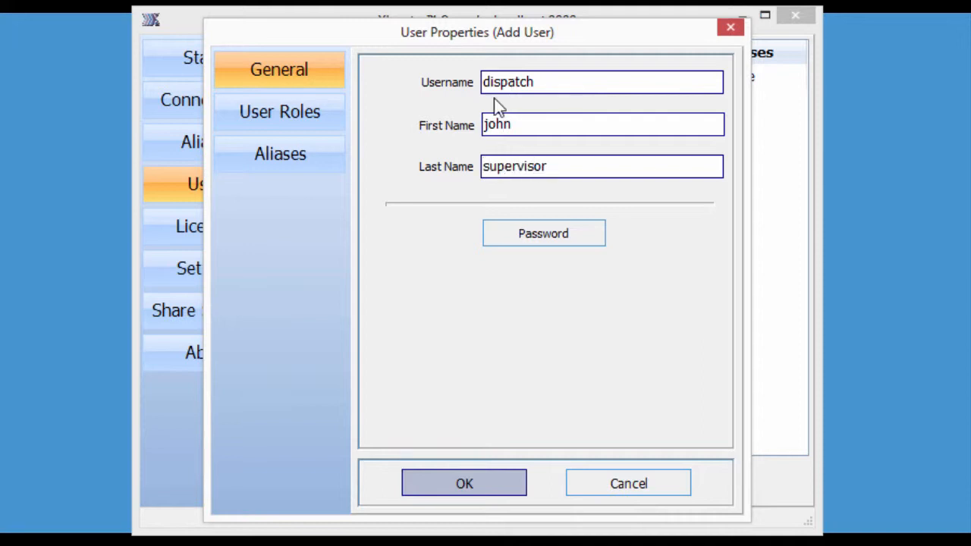
# Set and confirm the dispatch user's password
pyautogui.click(514, 234)
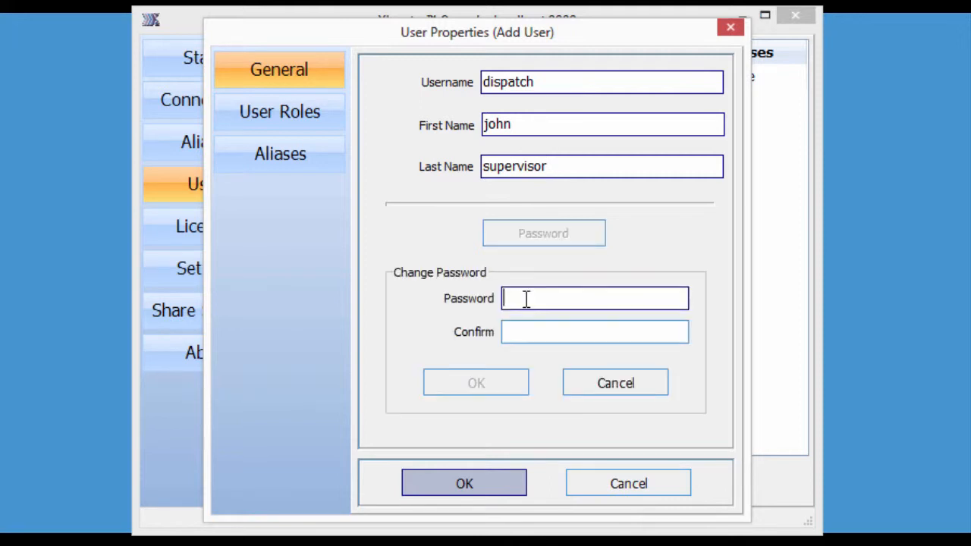
pyautogui.press('Tab')
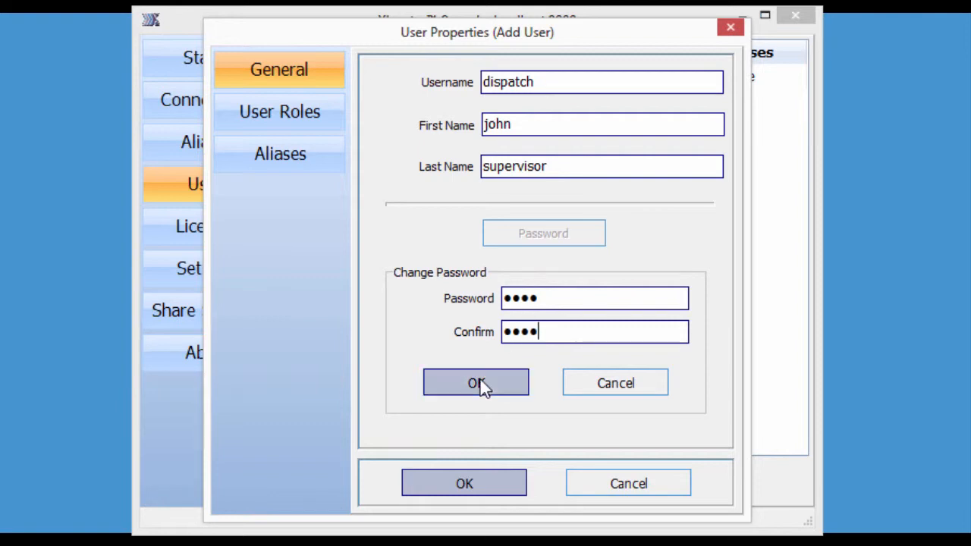
pyautogui.click(478, 383)
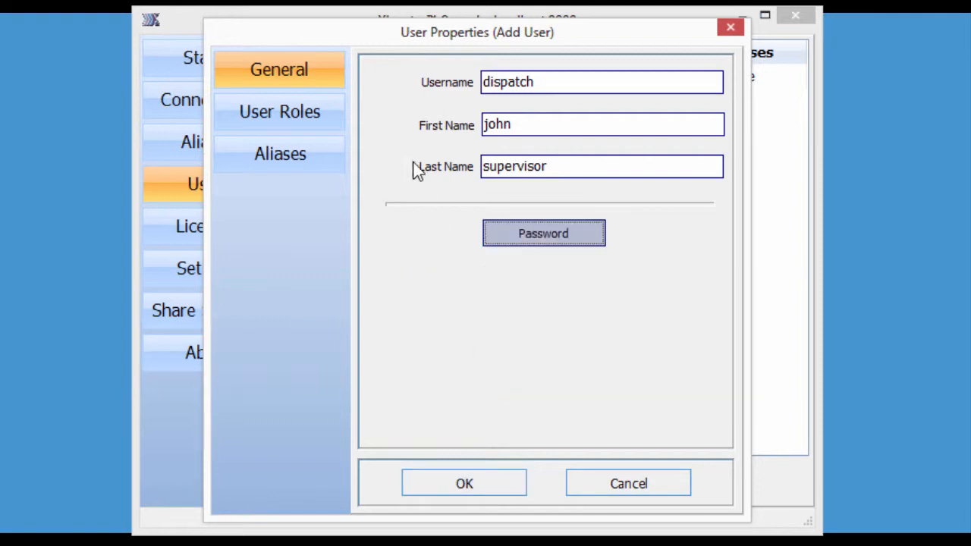
# Leave the Administrator role unchecked and save the dispatch user
pyautogui.click(288, 121)
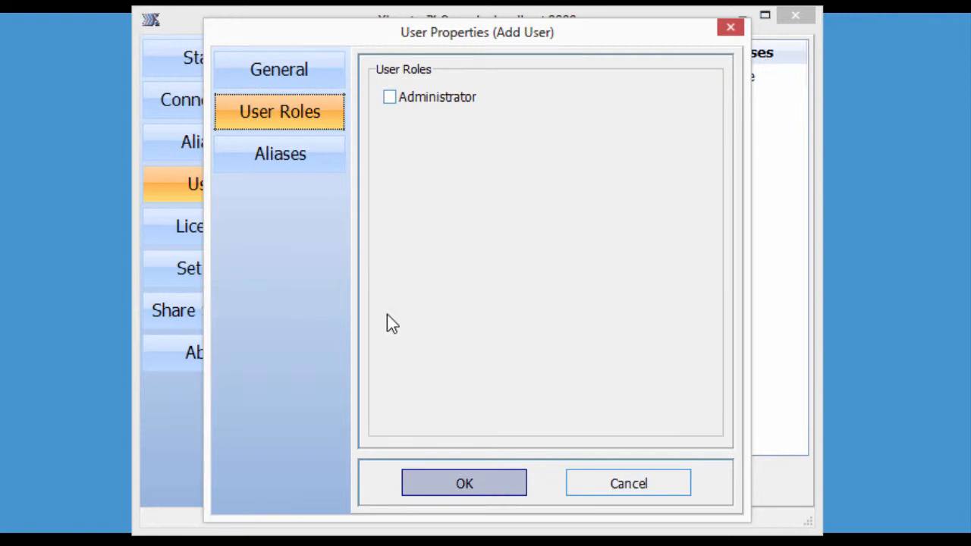
pyautogui.click(279, 157)
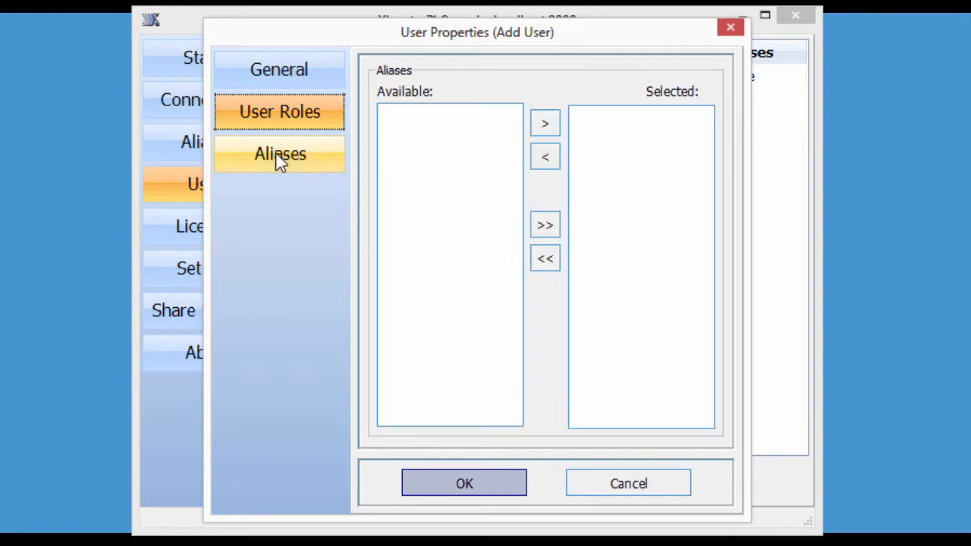
pyautogui.click(468, 489)
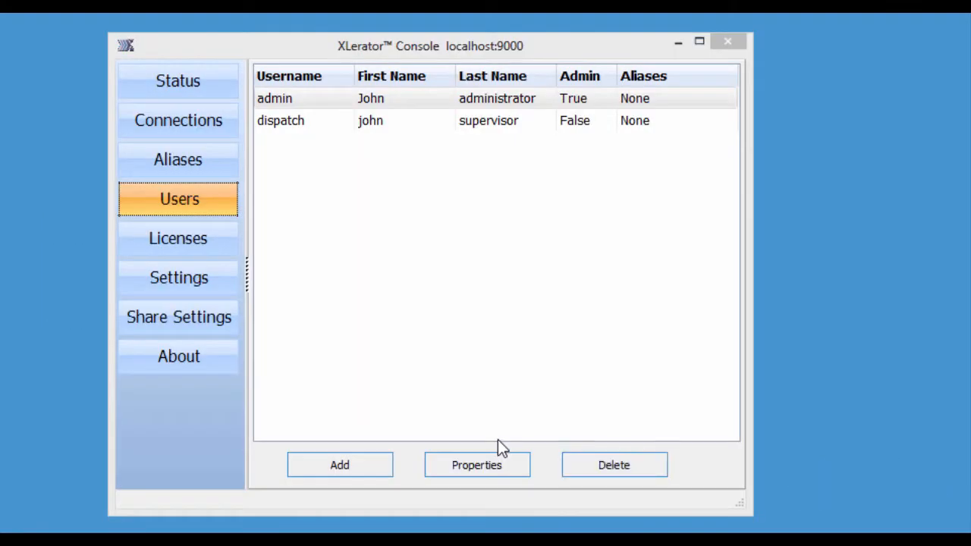
# Create a MEDICAL alias using the Medical script and MEDICAL database
pyautogui.click(155, 163)
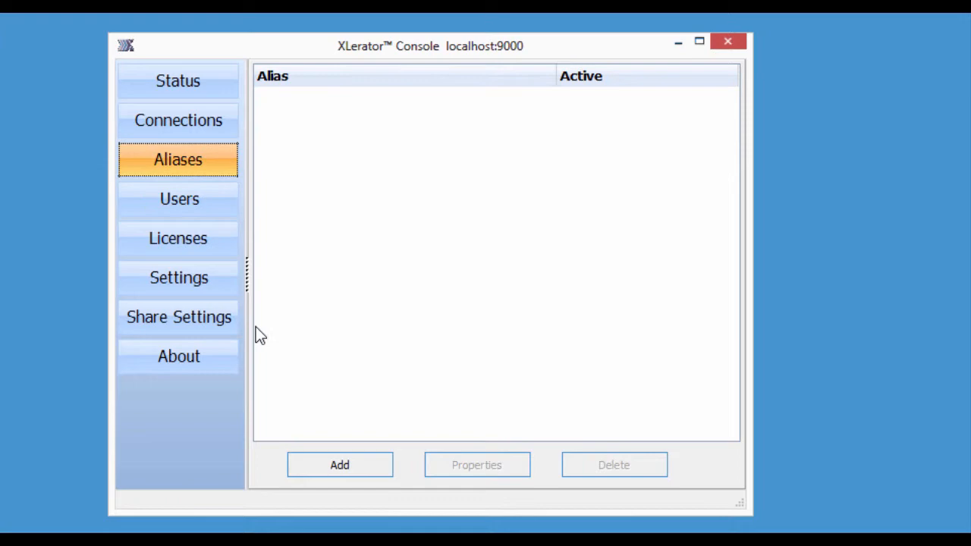
pyautogui.click(339, 467)
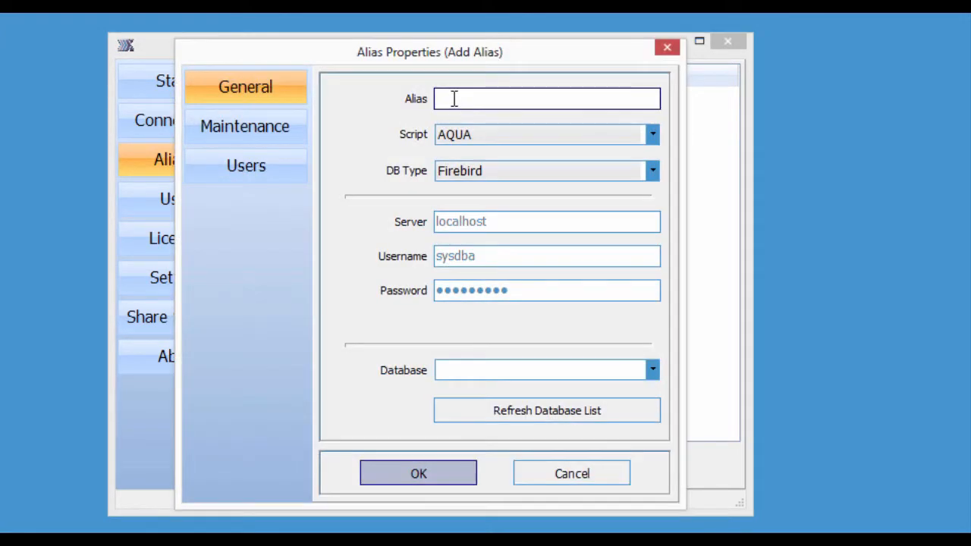
pyautogui.write('MEDICAL')
pyautogui.click(652, 135)
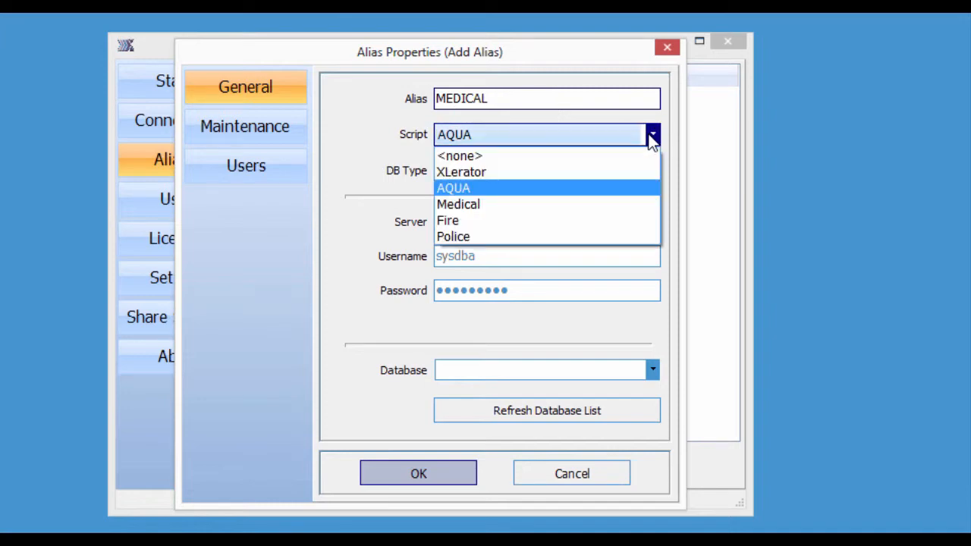
pyautogui.click(485, 205)
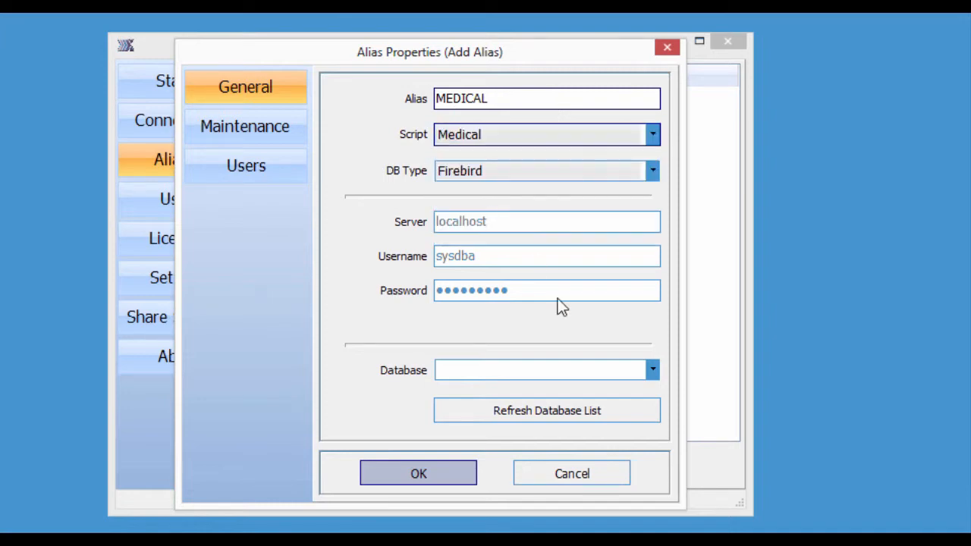
pyautogui.click(485, 371)
pyautogui.write('MEDICAL')
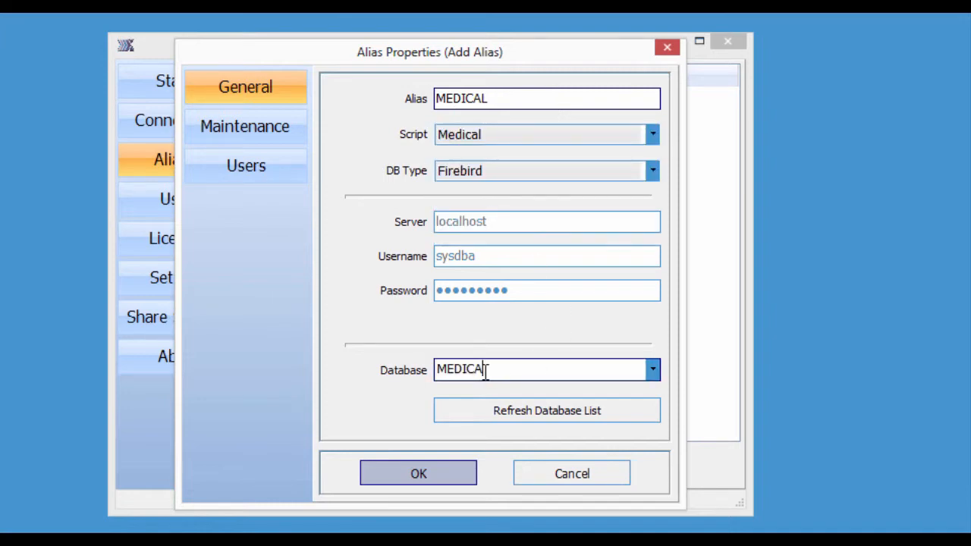
# Give the dispatch user access to MEDICAL and save the alias
pyautogui.click(247, 133)
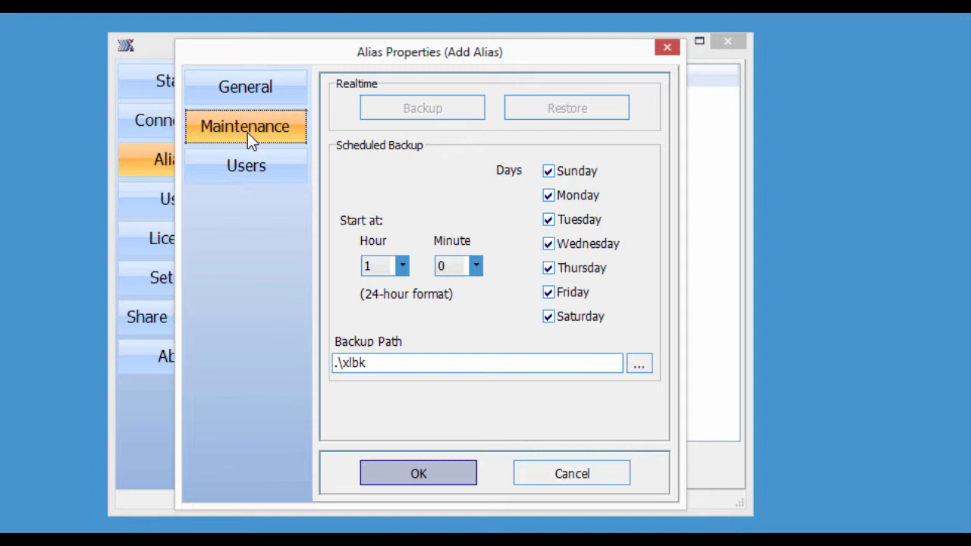
pyautogui.click(223, 175)
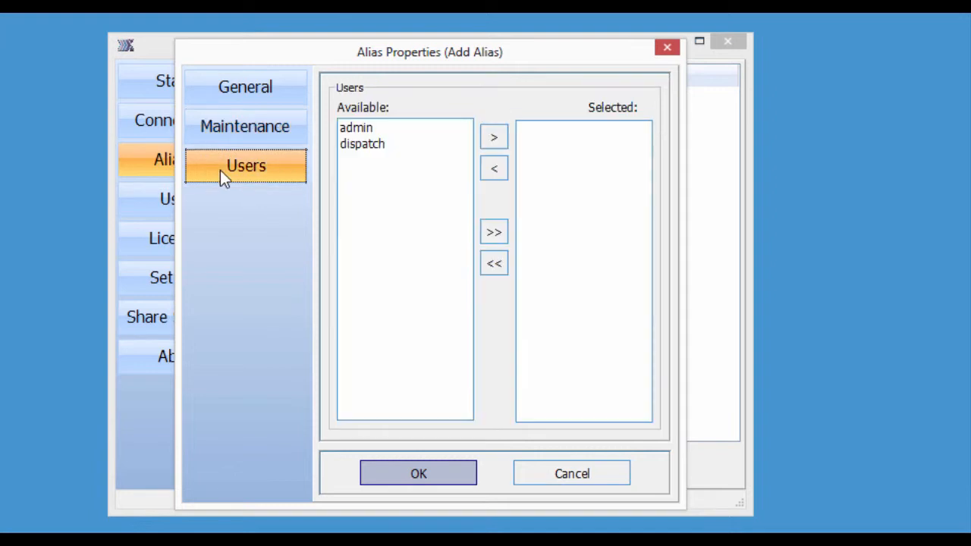
pyautogui.click(345, 146)
pyautogui.click(493, 140)
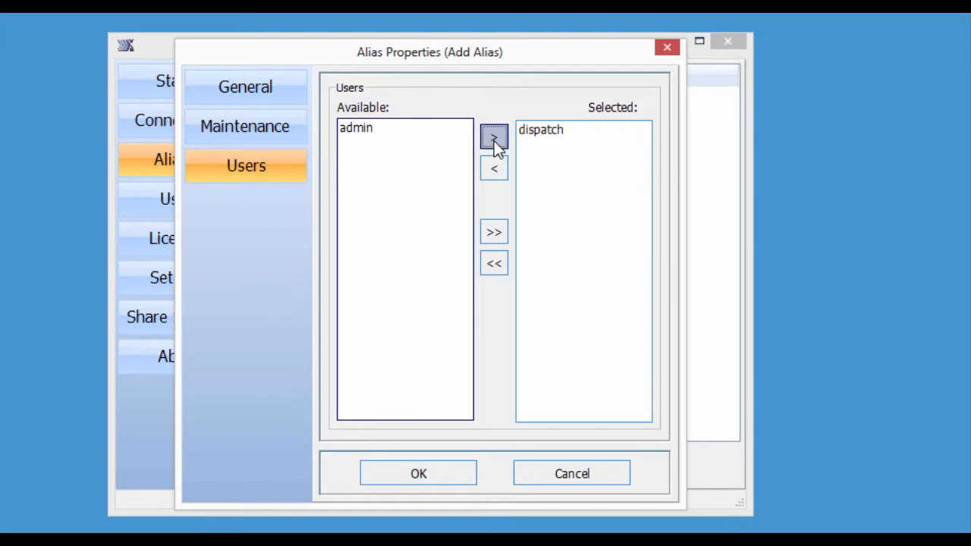
pyautogui.click(396, 474)
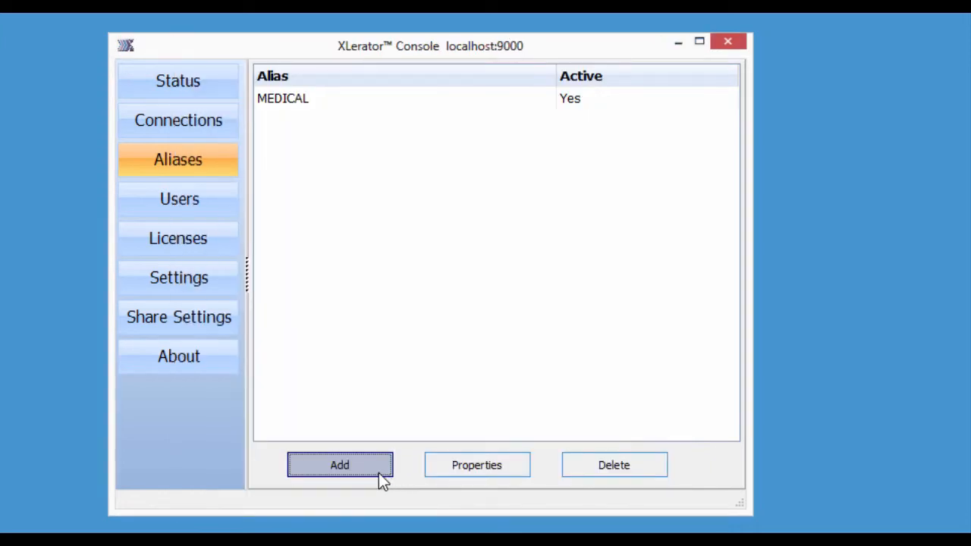
# Add a FIRE alias with the Fire script and FIRE database, accessible to dispatch
pyautogui.click(378, 473)
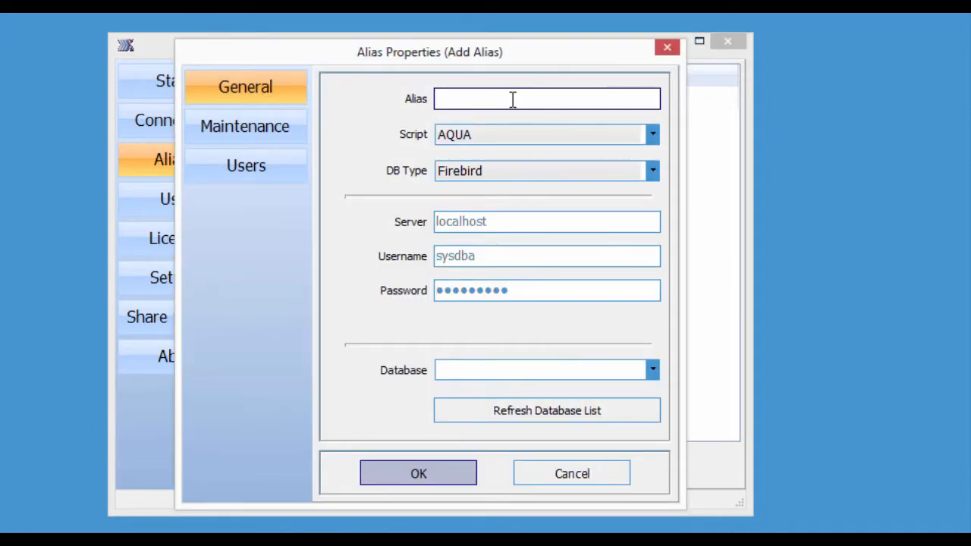
pyautogui.write('FIRE')
pyautogui.click(564, 140)
pyautogui.click(454, 220)
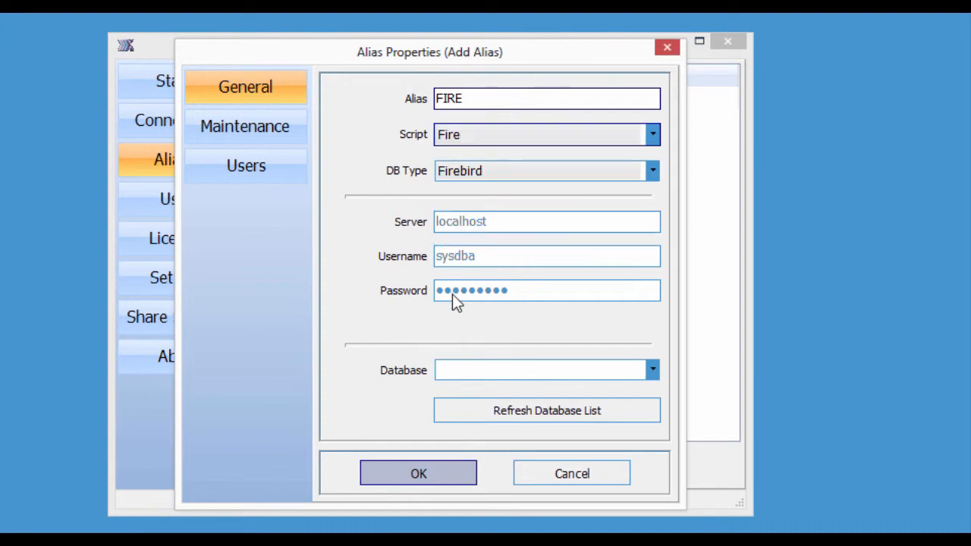
pyautogui.click(451, 367)
pyautogui.write('FIRE')
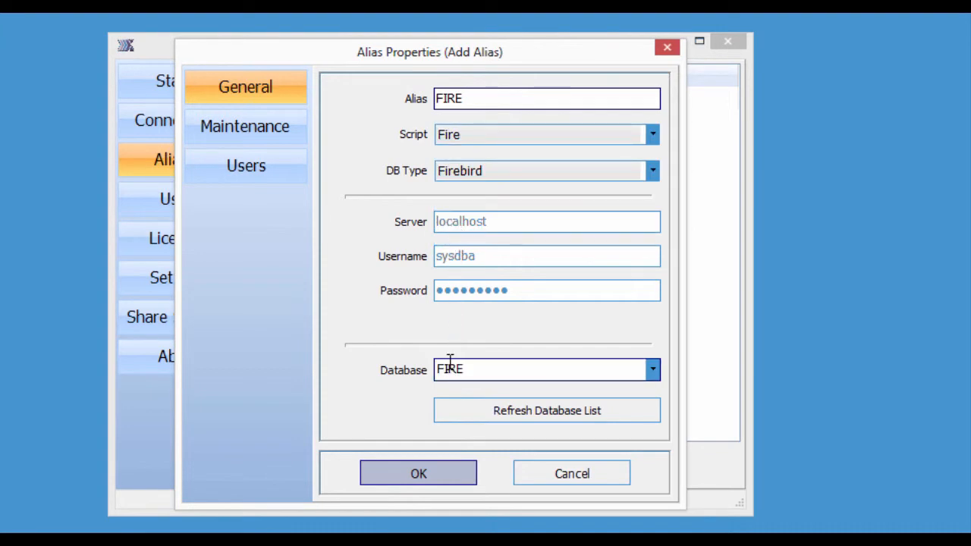
pyautogui.click(240, 138)
pyautogui.click(241, 167)
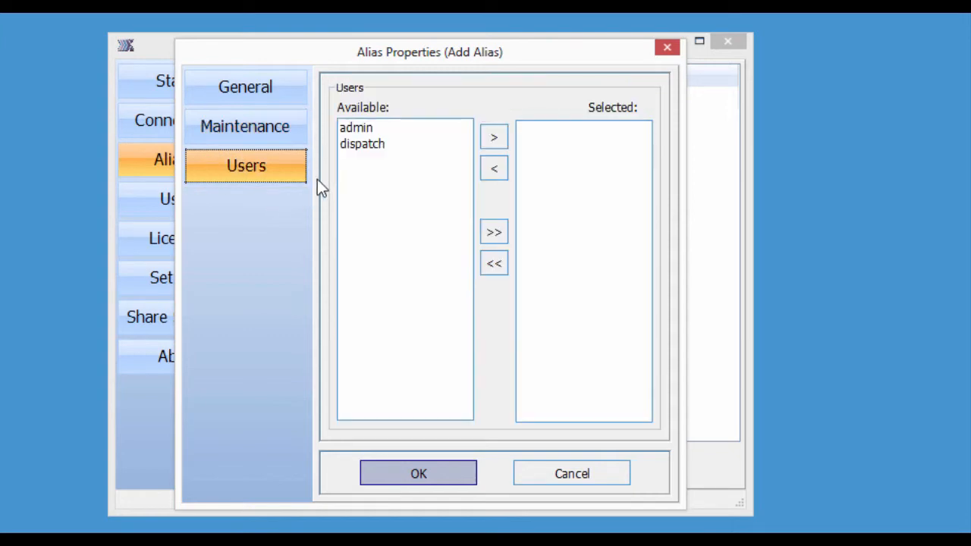
pyautogui.click(351, 146)
pyautogui.click(494, 138)
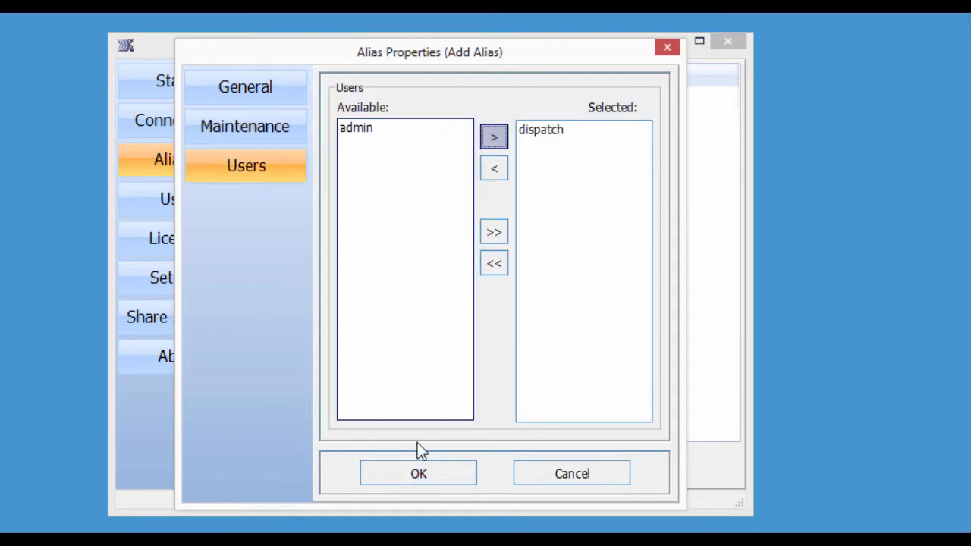
pyautogui.click(412, 478)
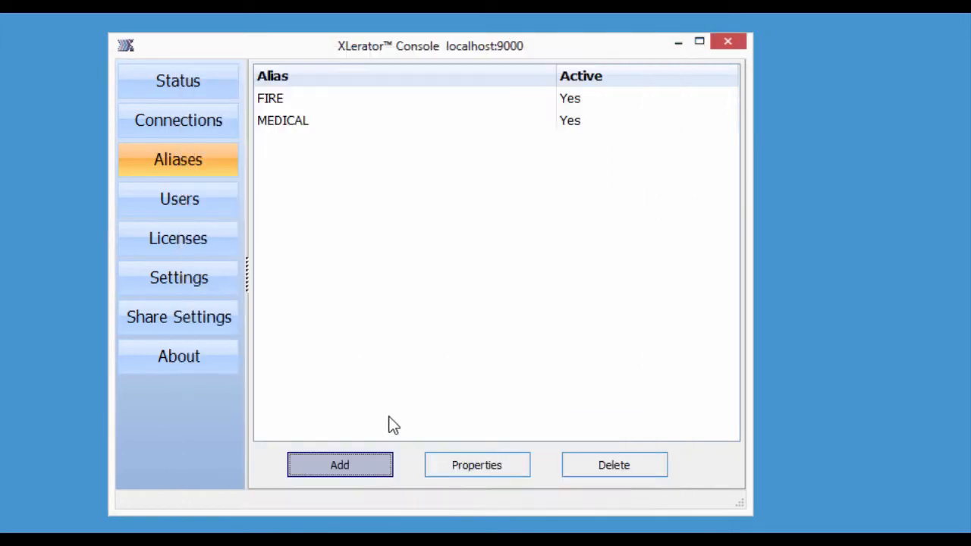
# Set up a POLICE alias with the Police script and POLICE database, giving dispatch access
pyautogui.click(342, 466)
pyautogui.write('POLICE')
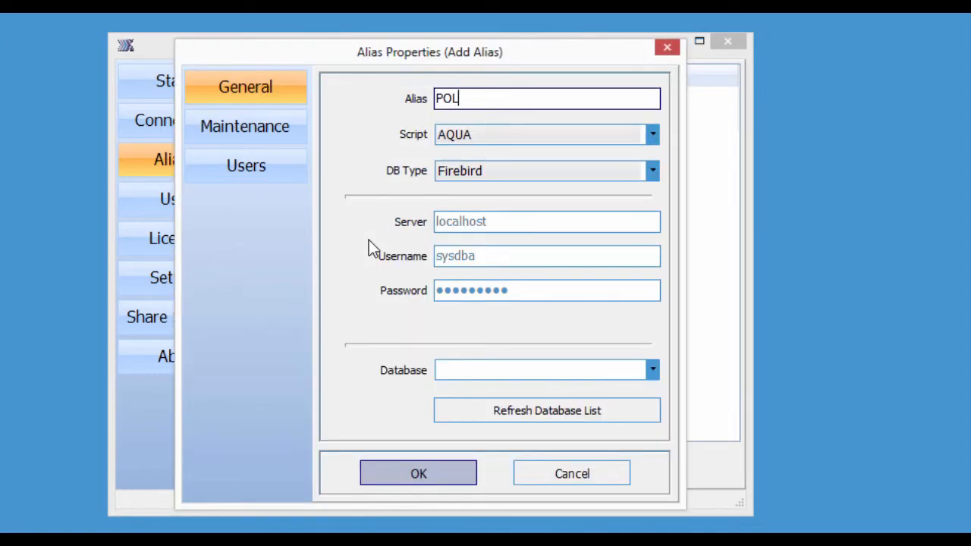
pyautogui.click(657, 135)
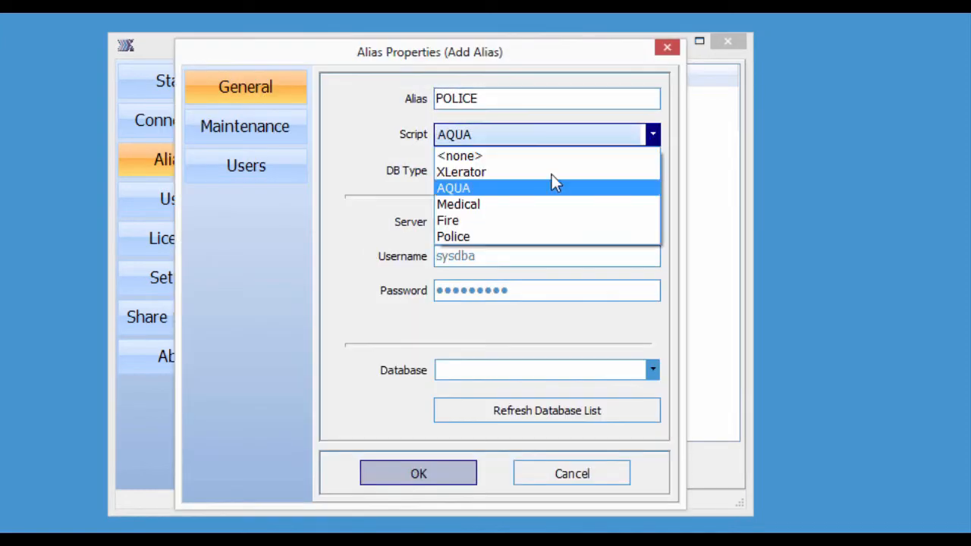
pyautogui.click(473, 234)
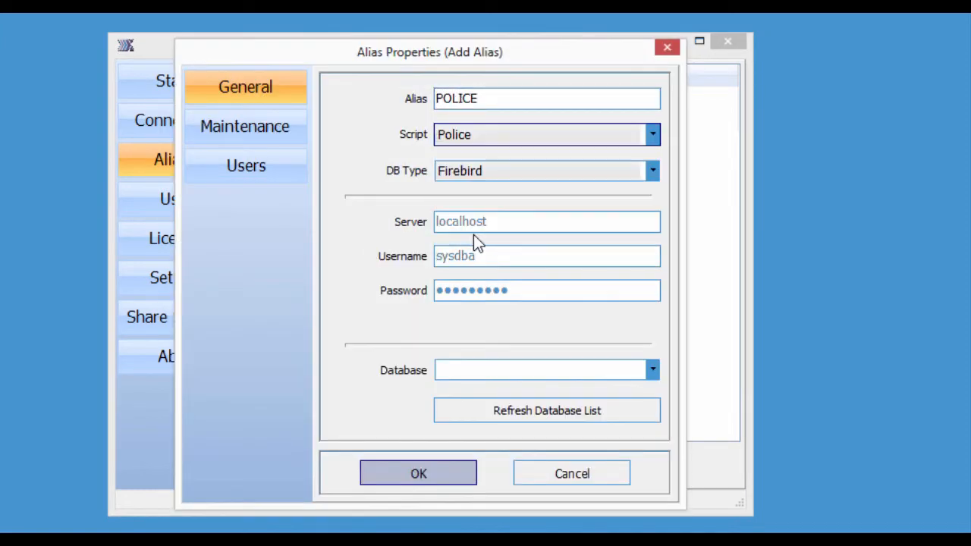
pyautogui.click(461, 369)
pyautogui.write('POLICE')
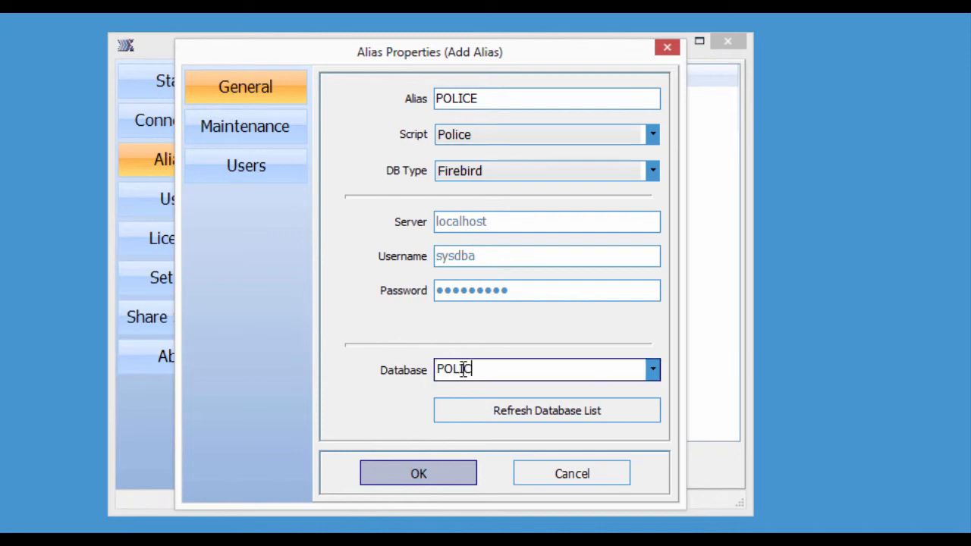
pyautogui.click(254, 163)
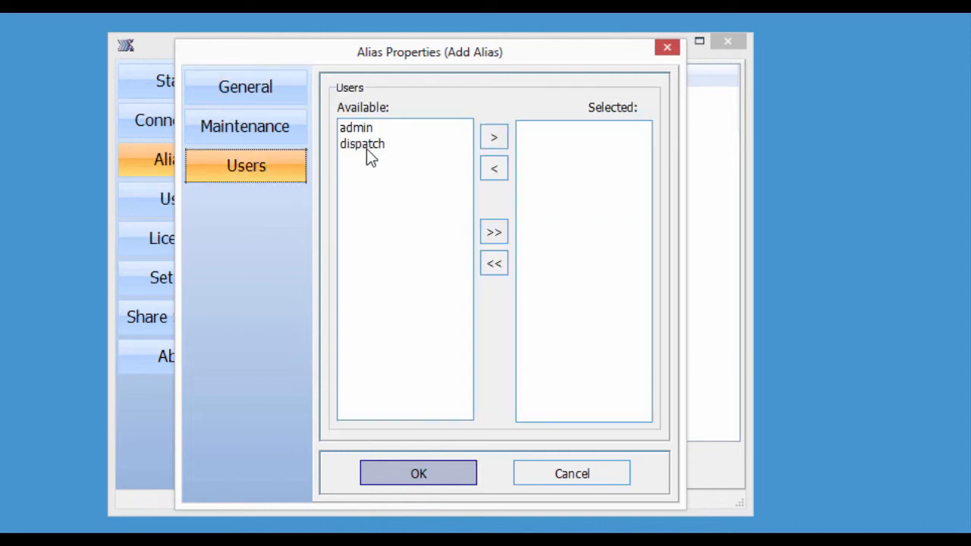
pyautogui.click(368, 145)
pyautogui.click(493, 144)
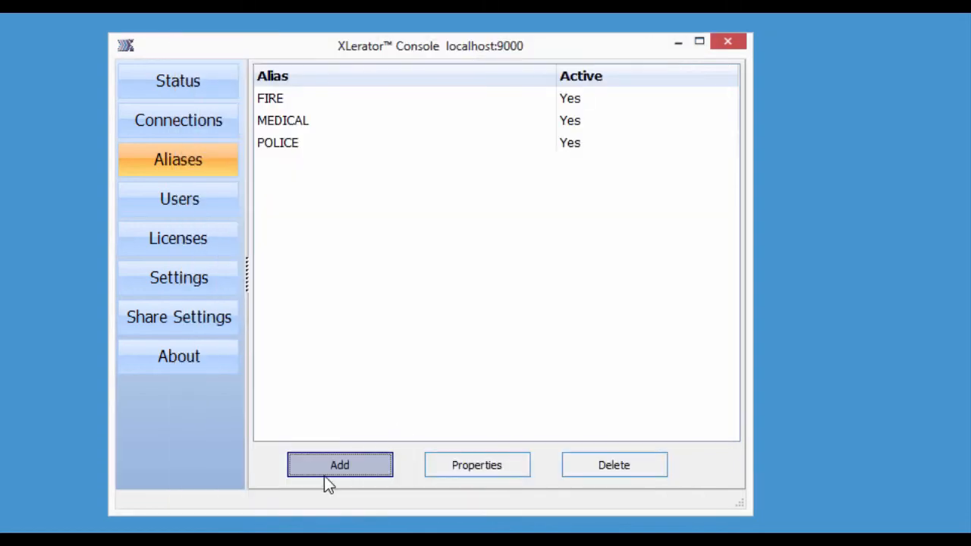
# Add an AQUA alias on the AQUA database, then open the xldb folder of database files
pyautogui.click(323, 476)
pyautogui.write('AQU')
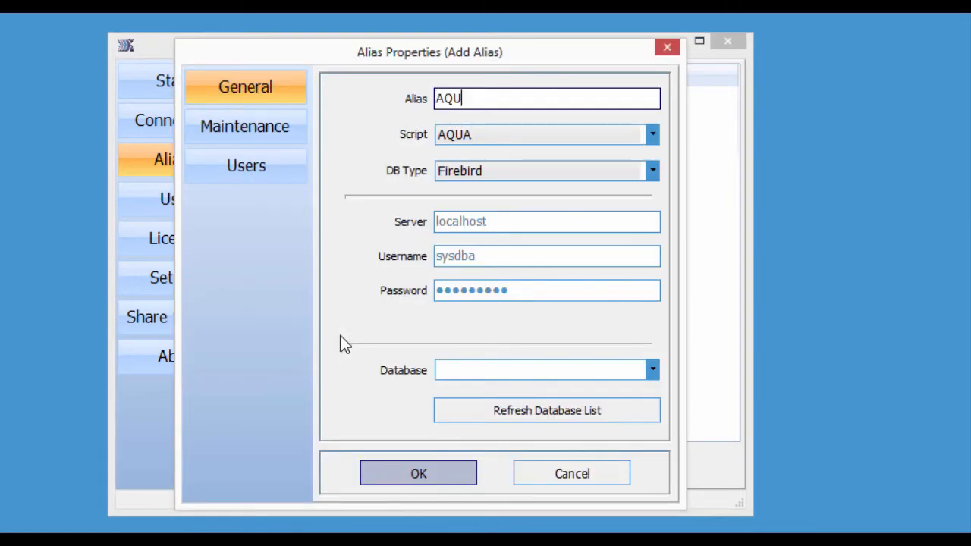
pyautogui.write('A')
pyautogui.click(451, 370)
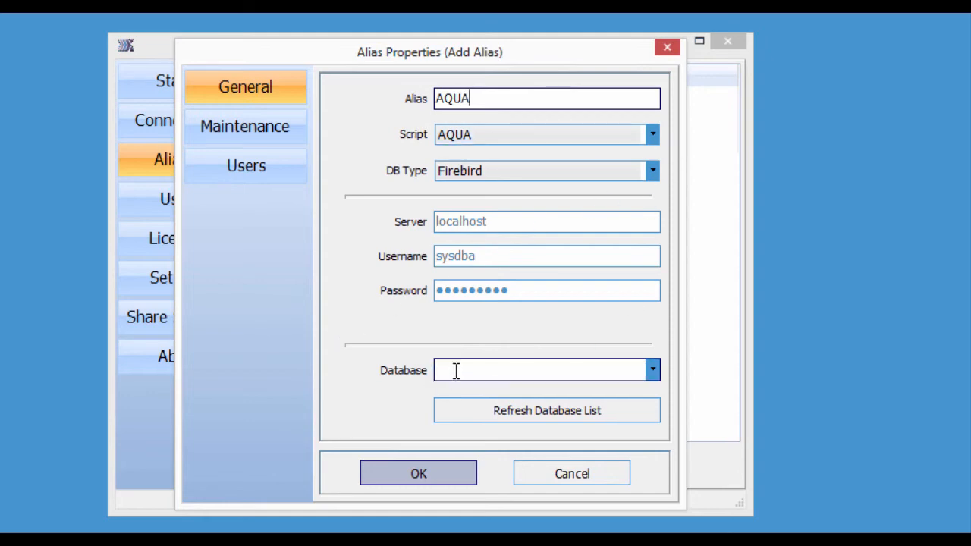
pyautogui.write('AQUA')
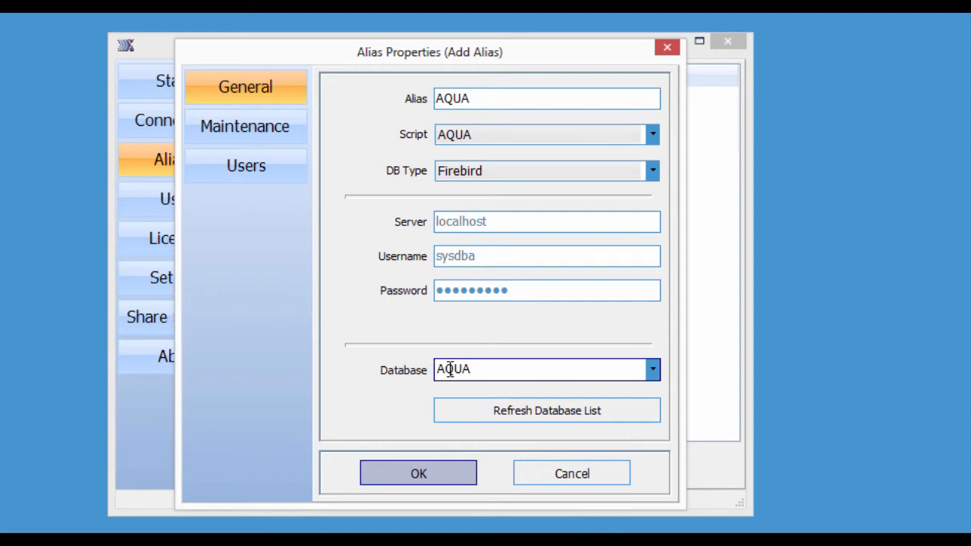
pyautogui.click(232, 167)
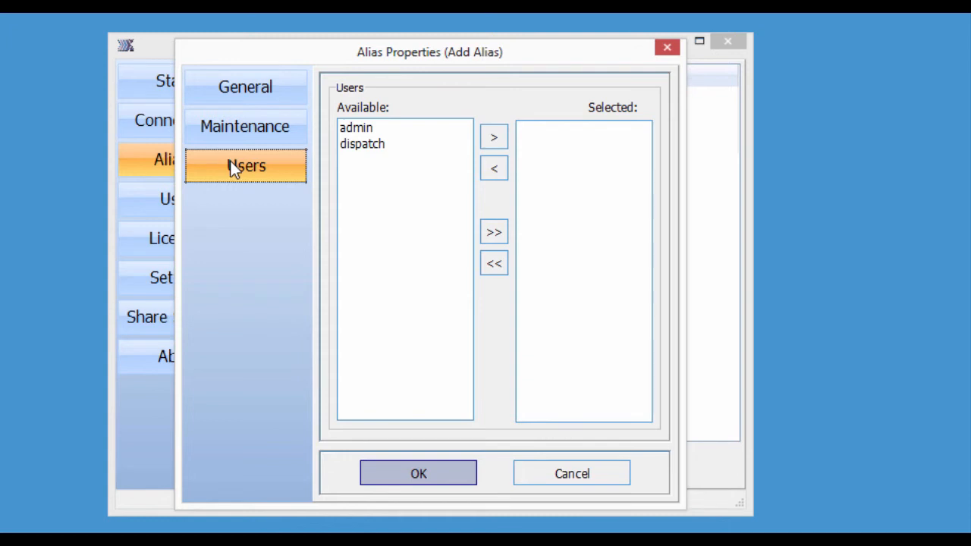
pyautogui.click(402, 476)
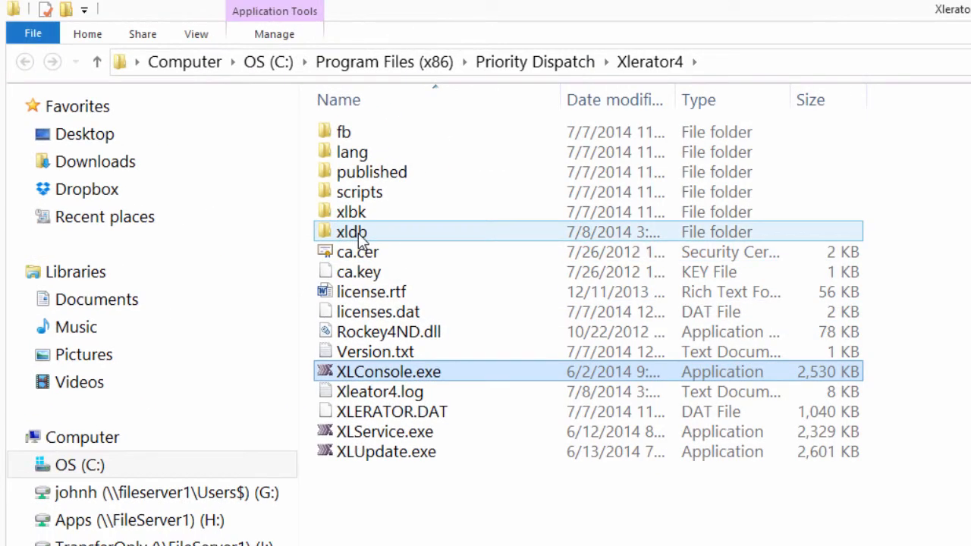
pyautogui.doubleClick(355, 233)
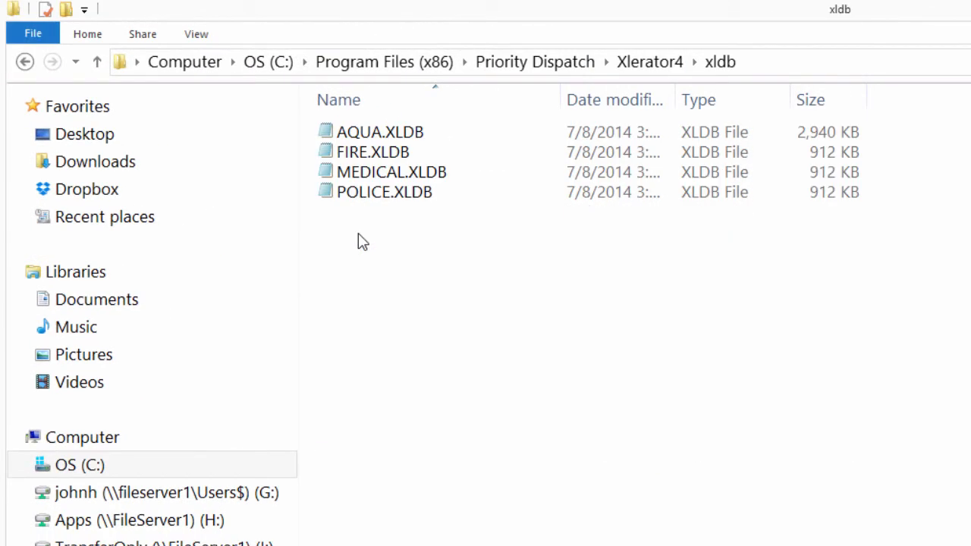